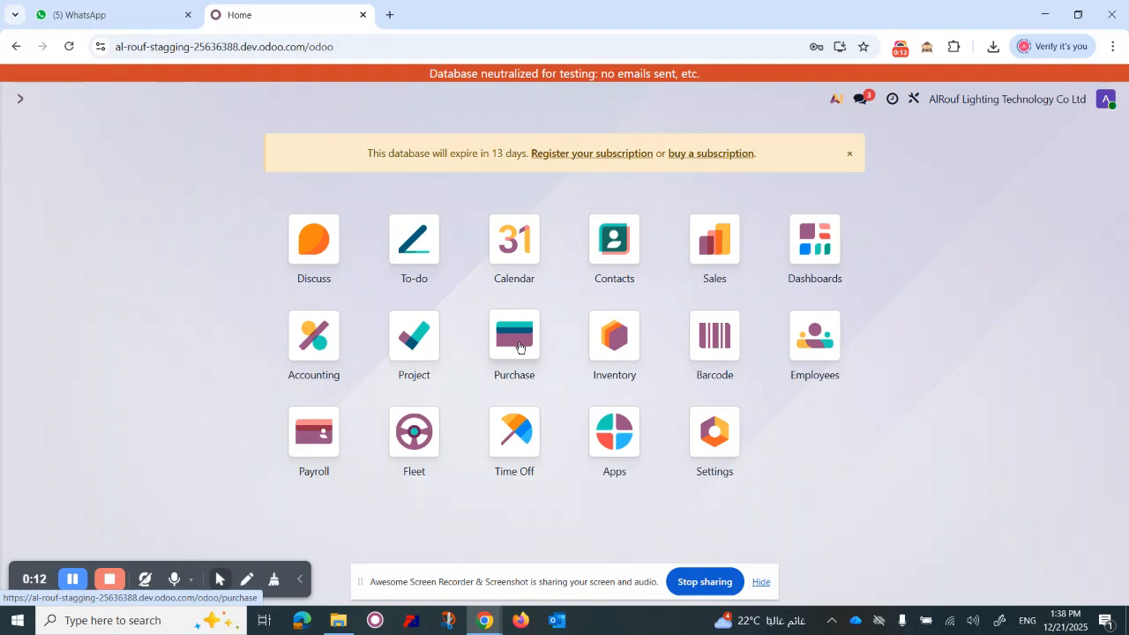
- Create a new request for quotation in the Purchase app and select Extra as the vendor
{"action": "left_click", "coordinate": [519, 346]}
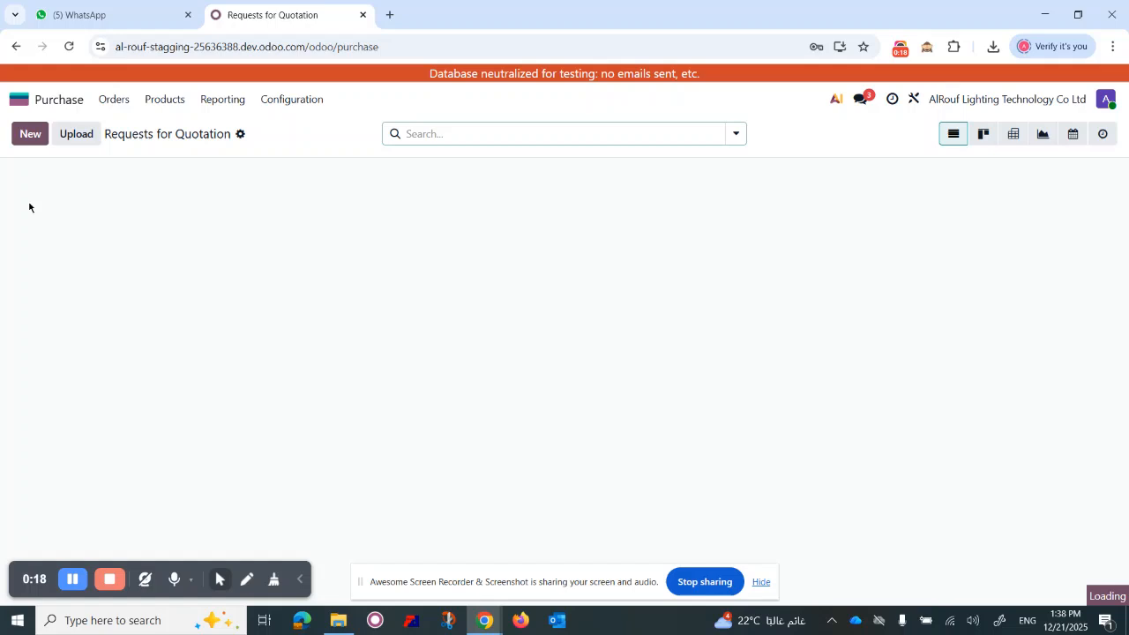
{"action": "left_click", "coordinate": [115, 101]}
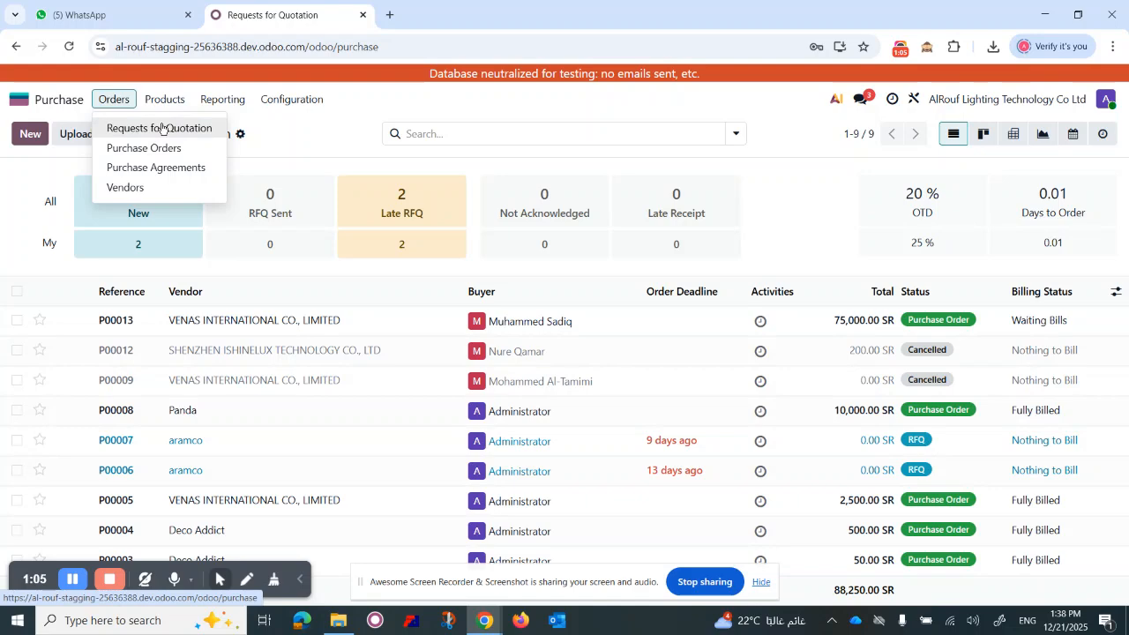
{"action": "left_click", "coordinate": [161, 128]}
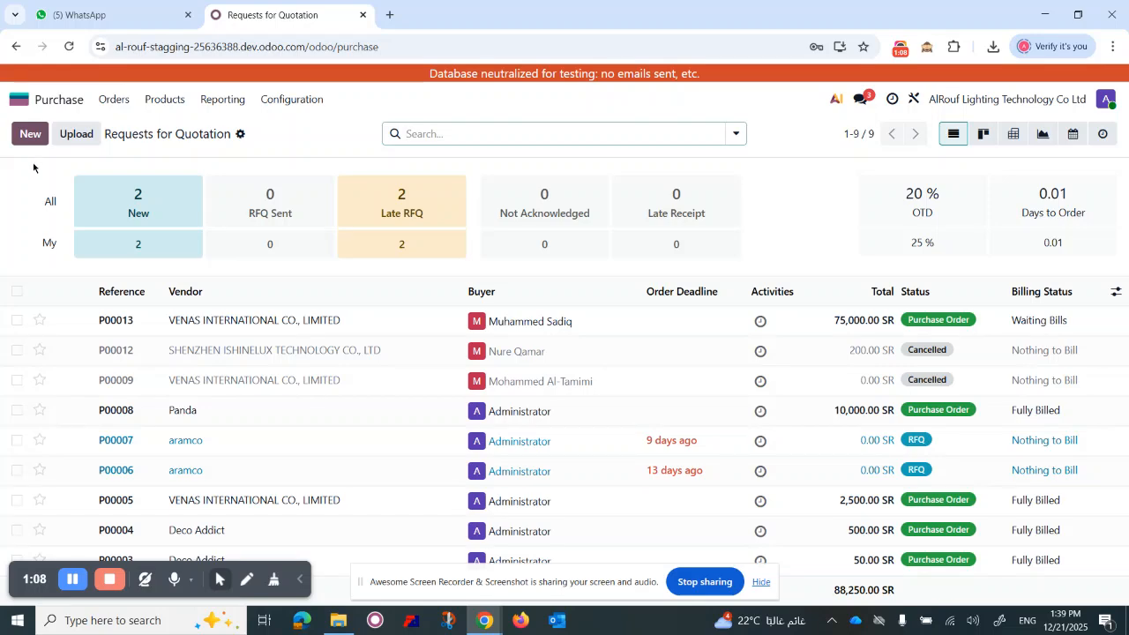
{"action": "left_click", "coordinate": [29, 134]}
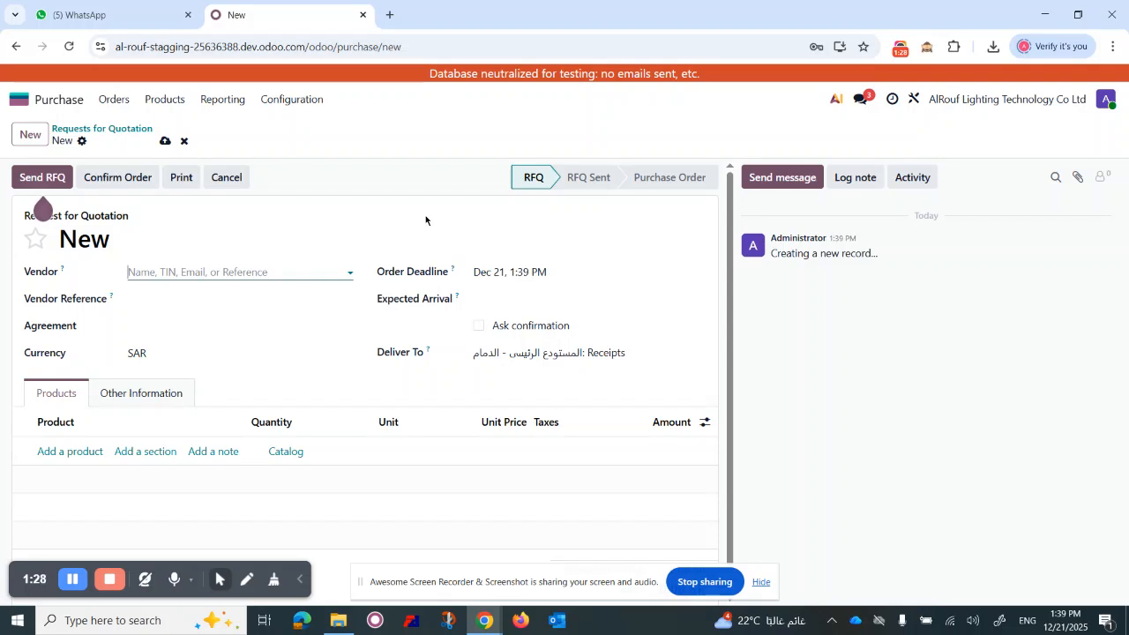
{"action": "left_click", "coordinate": [240, 273]}
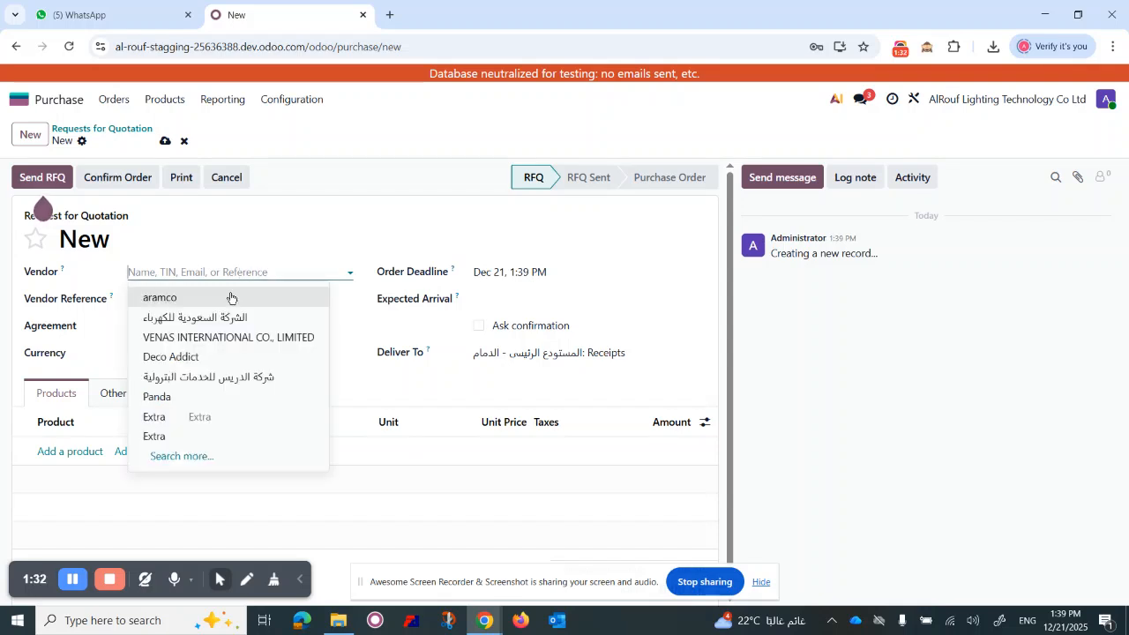
{"action": "left_click", "coordinate": [190, 426]}
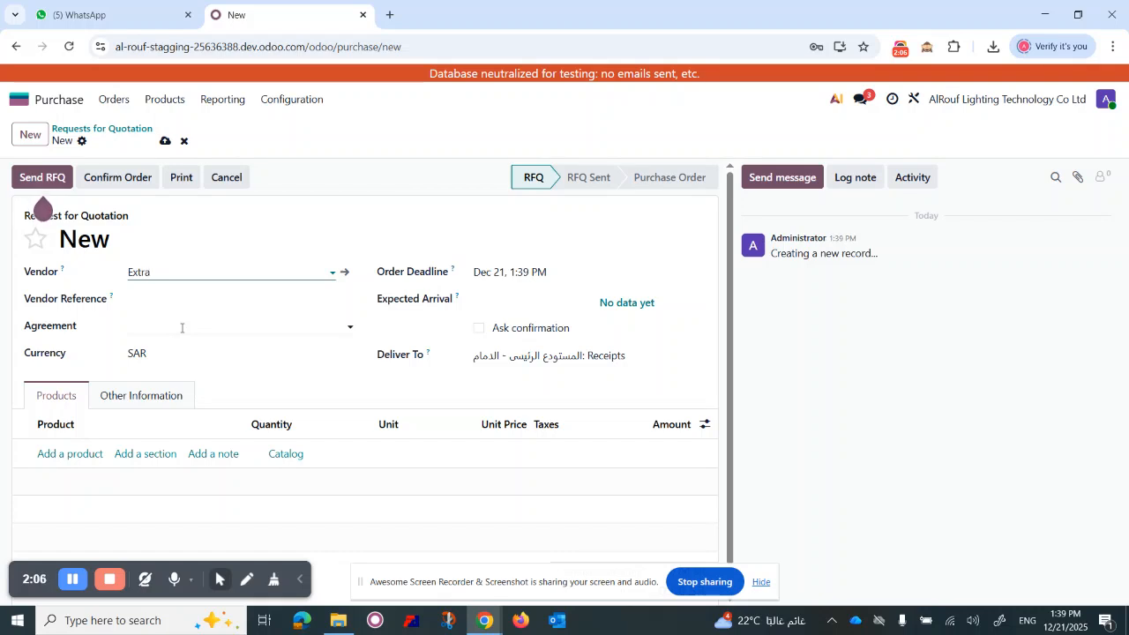
- Set the order deadline to December 31, 2025 and the expected arrival to December 30, 2025, and check the delivery location options
{"action": "left_click", "coordinate": [505, 275]}
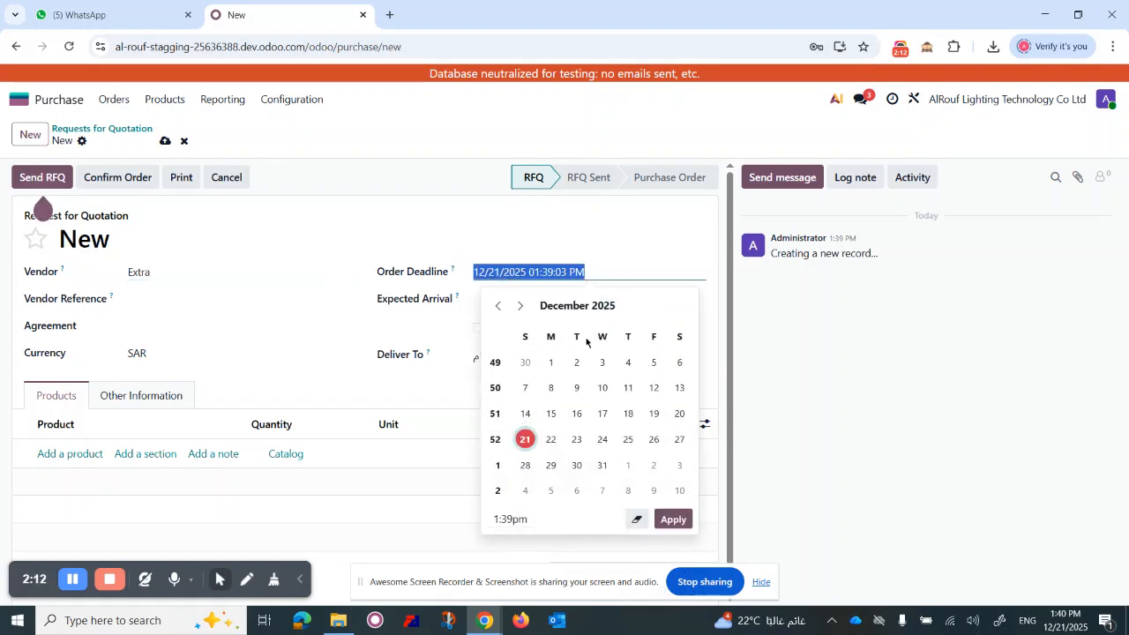
{"action": "left_click", "coordinate": [604, 468]}
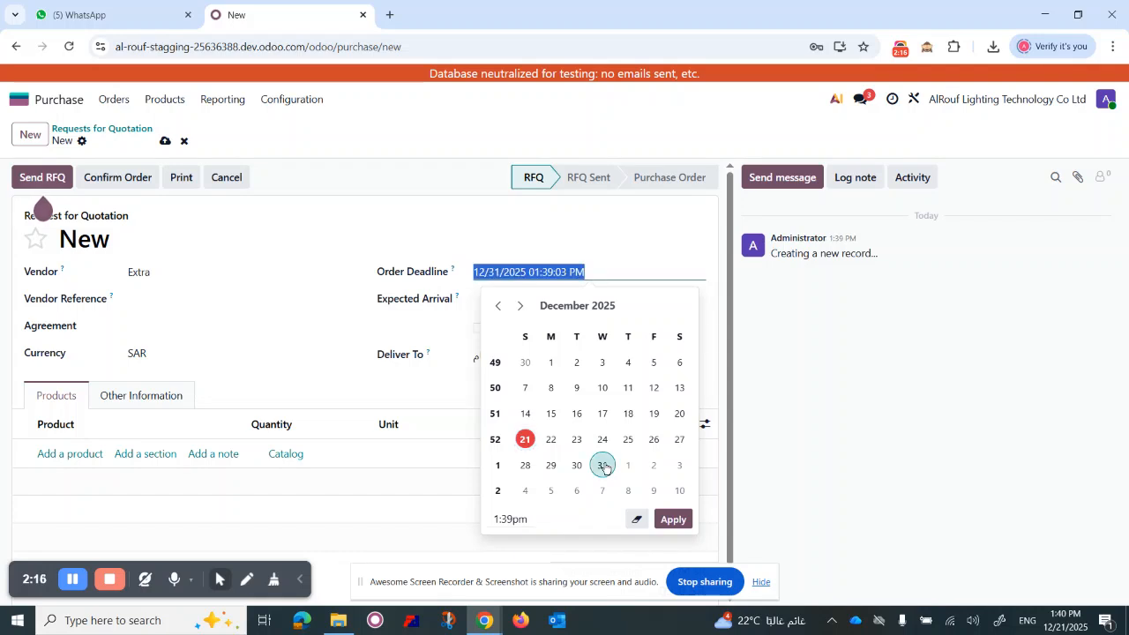
{"action": "left_click", "coordinate": [673, 519]}
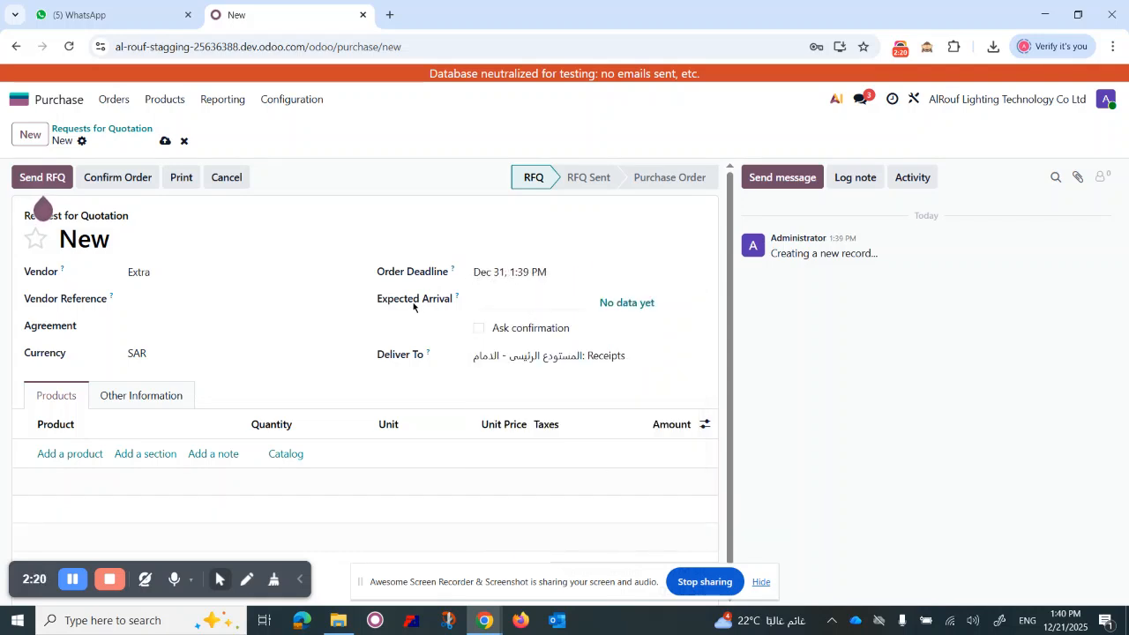
{"action": "left_click", "coordinate": [504, 304]}
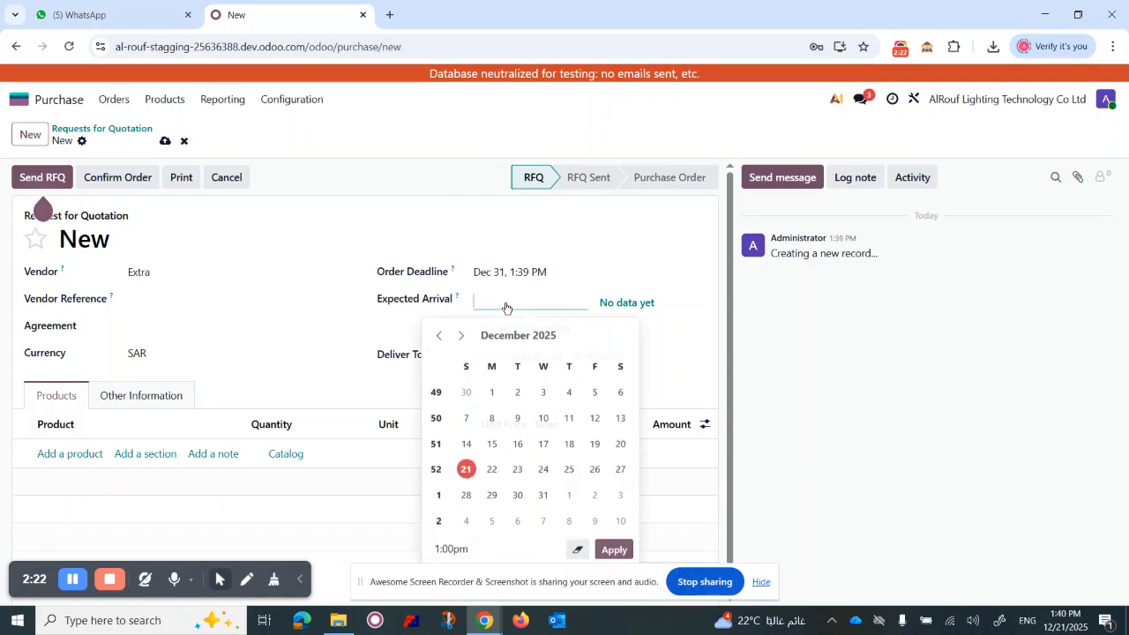
{"action": "left_click", "coordinate": [517, 496]}
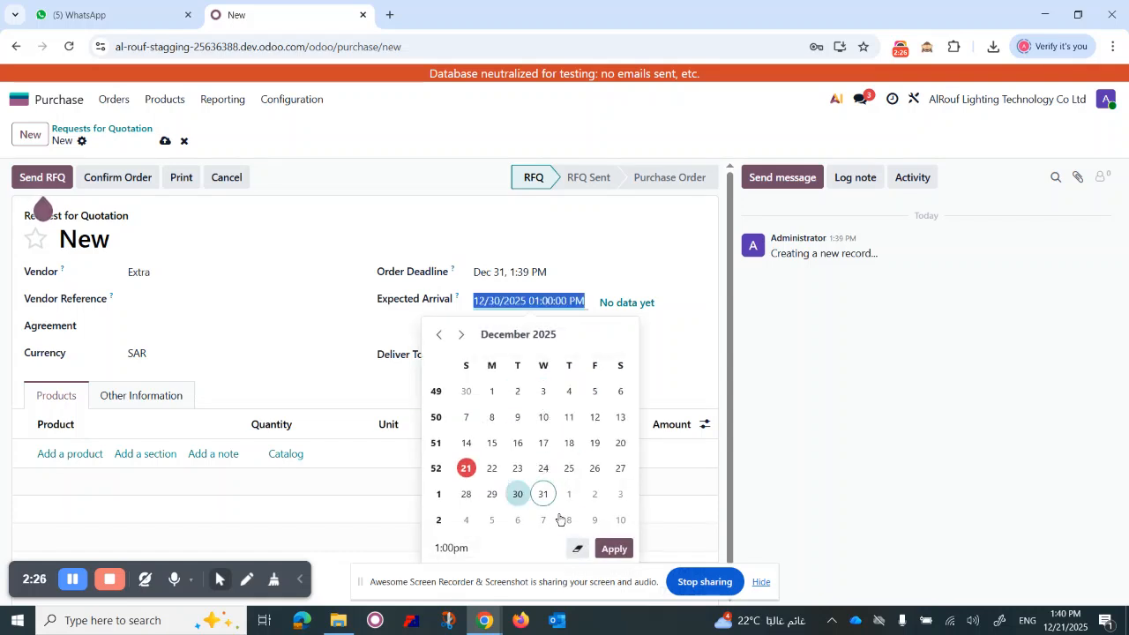
{"action": "left_click", "coordinate": [617, 549]}
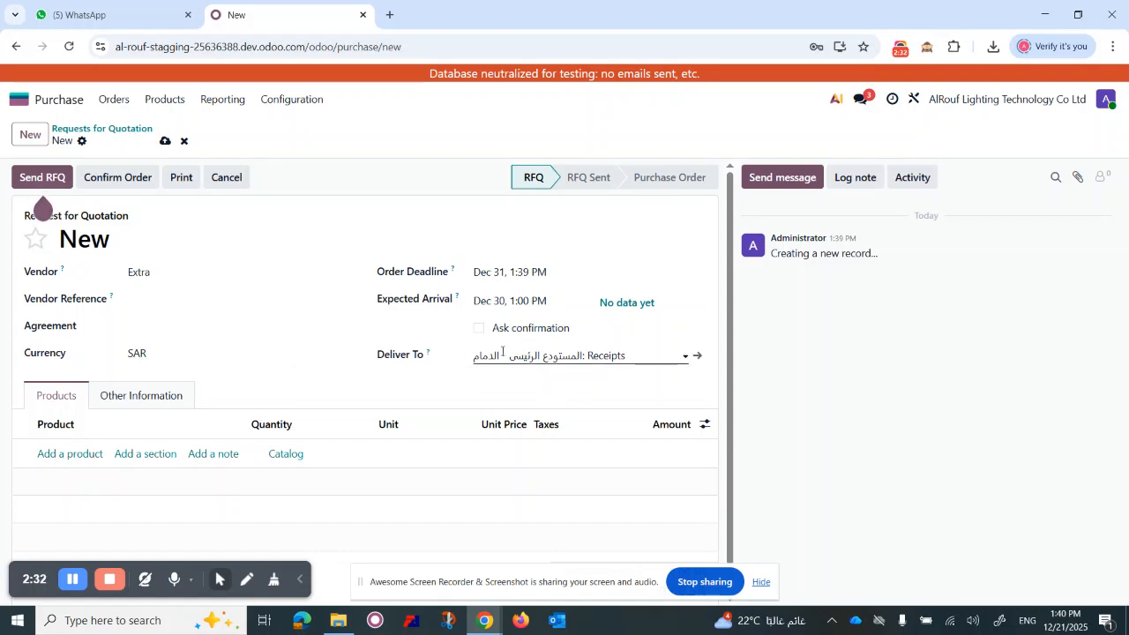
{"action": "left_click", "coordinate": [539, 357]}
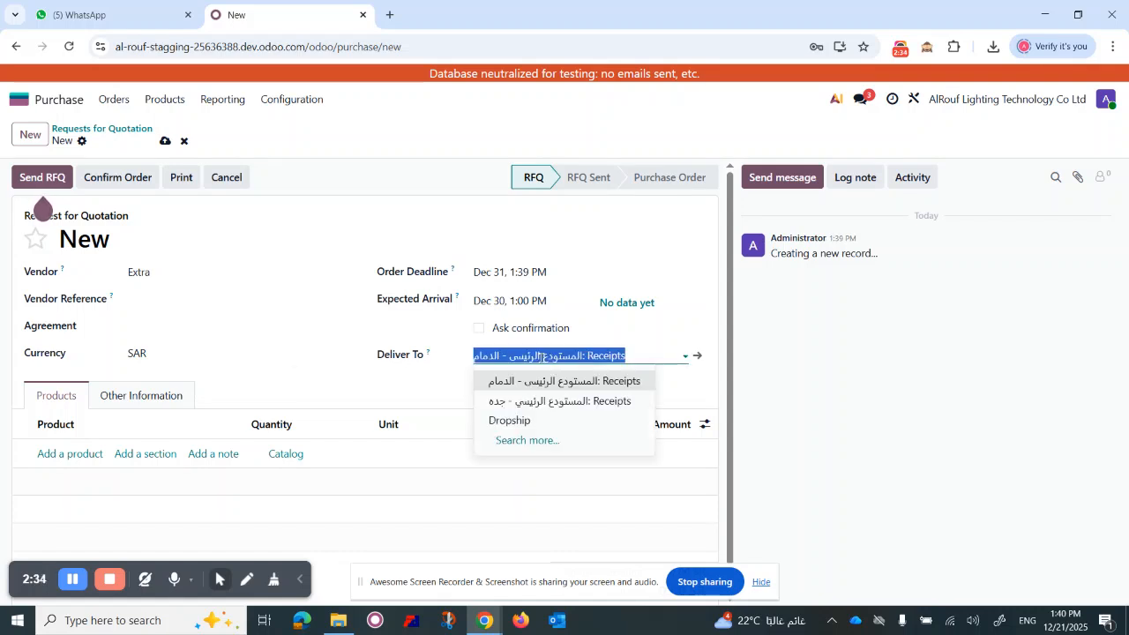
{"action": "left_click", "coordinate": [514, 355]}
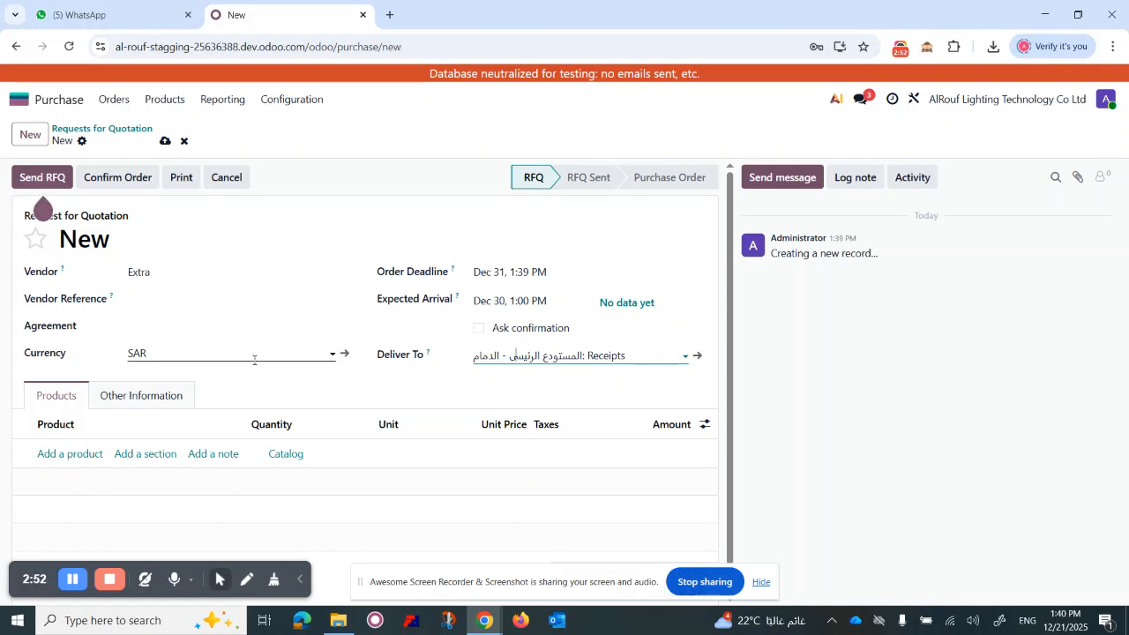
- Add the Dell Laptop product as an order line and save the request for quotation
{"action": "left_click", "coordinate": [77, 456]}
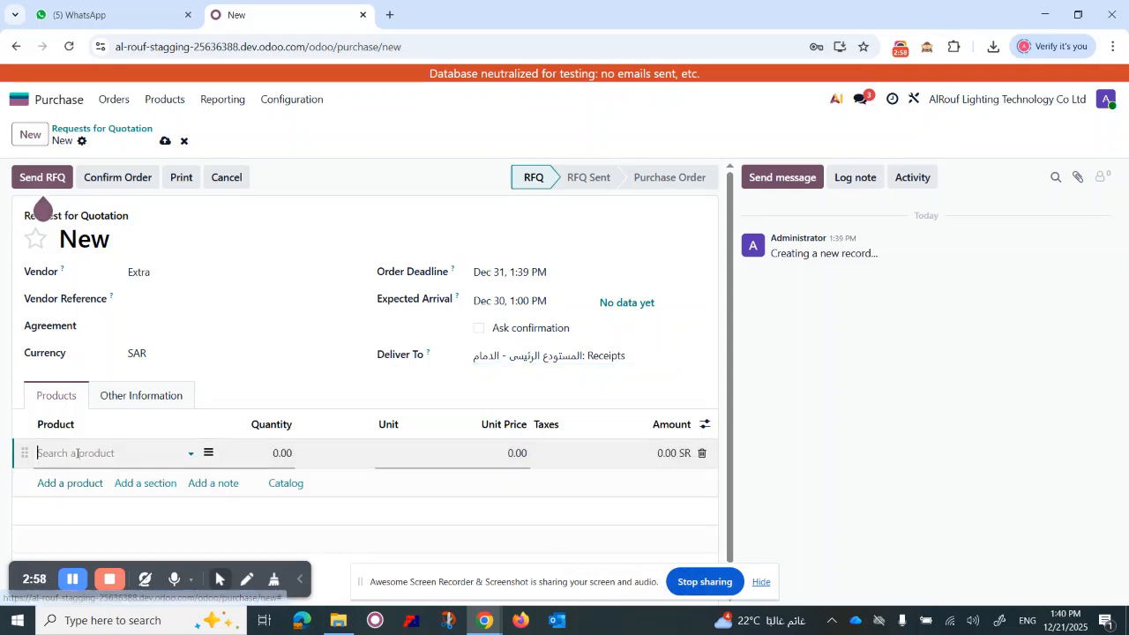
{"action": "left_click", "coordinate": [78, 453]}
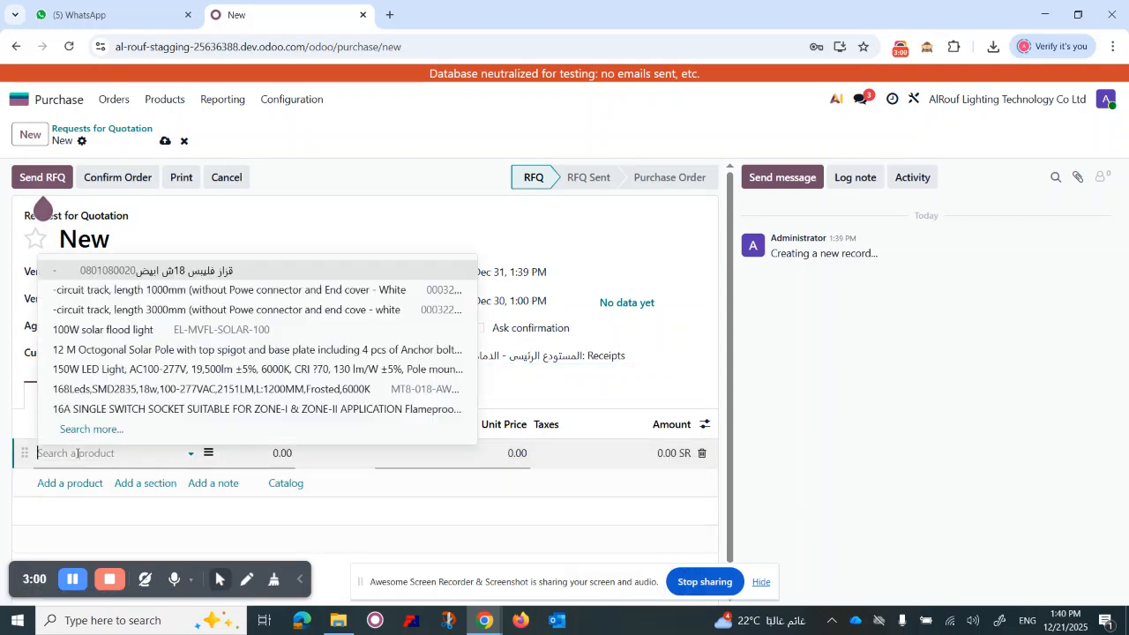
{"action": "type", "text": "dell"}
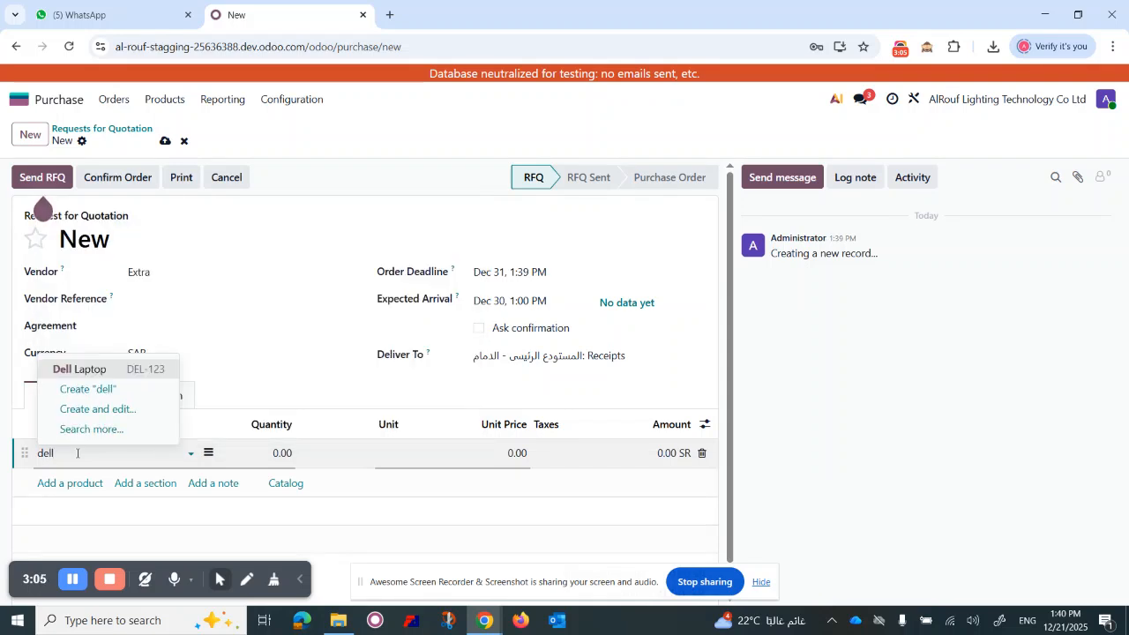
{"action": "left_click", "coordinate": [110, 369]}
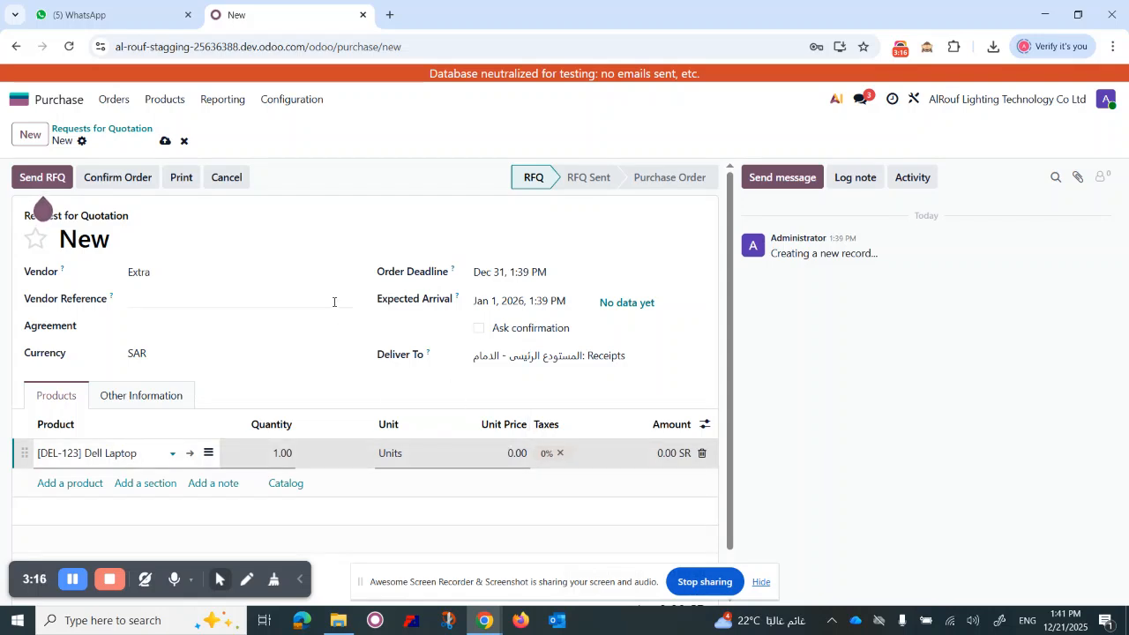
{"action": "left_click", "coordinate": [165, 141]}
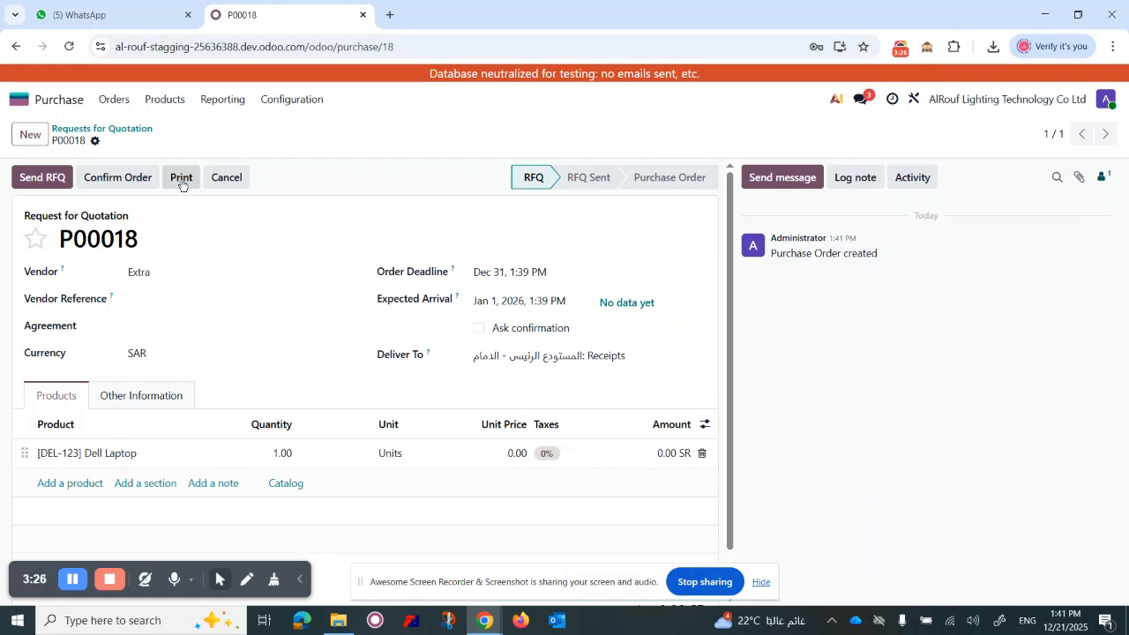
- Print the request for quotation as a PDF, open the downloaded file to review it, and return to the request
{"action": "left_click", "coordinate": [181, 179]}
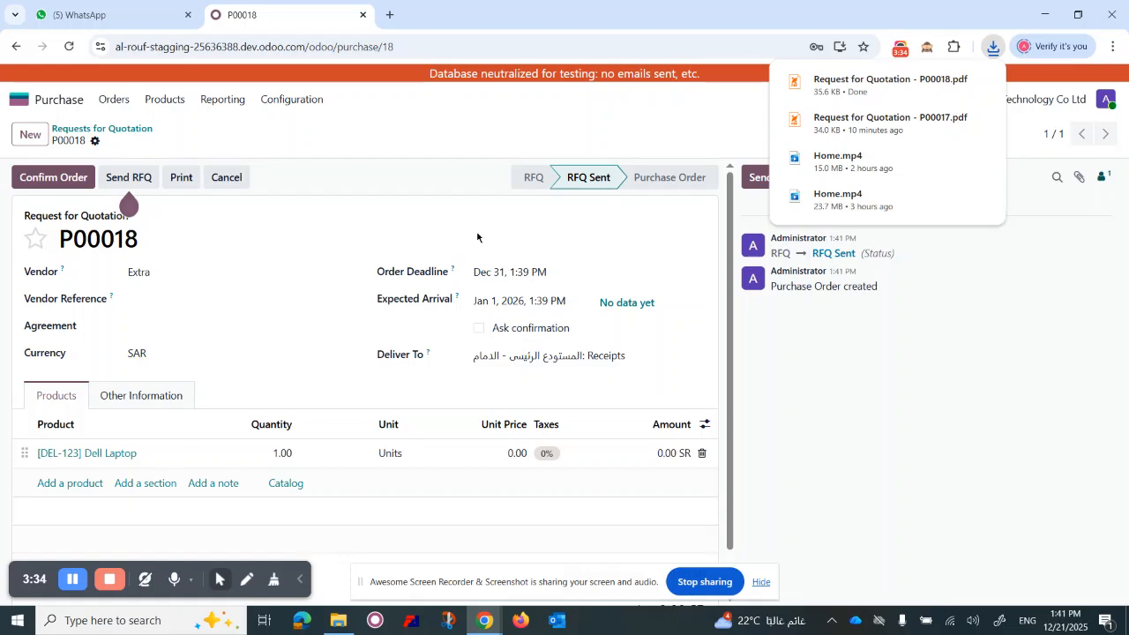
{"action": "mouse_move", "coordinate": [866, 91]}
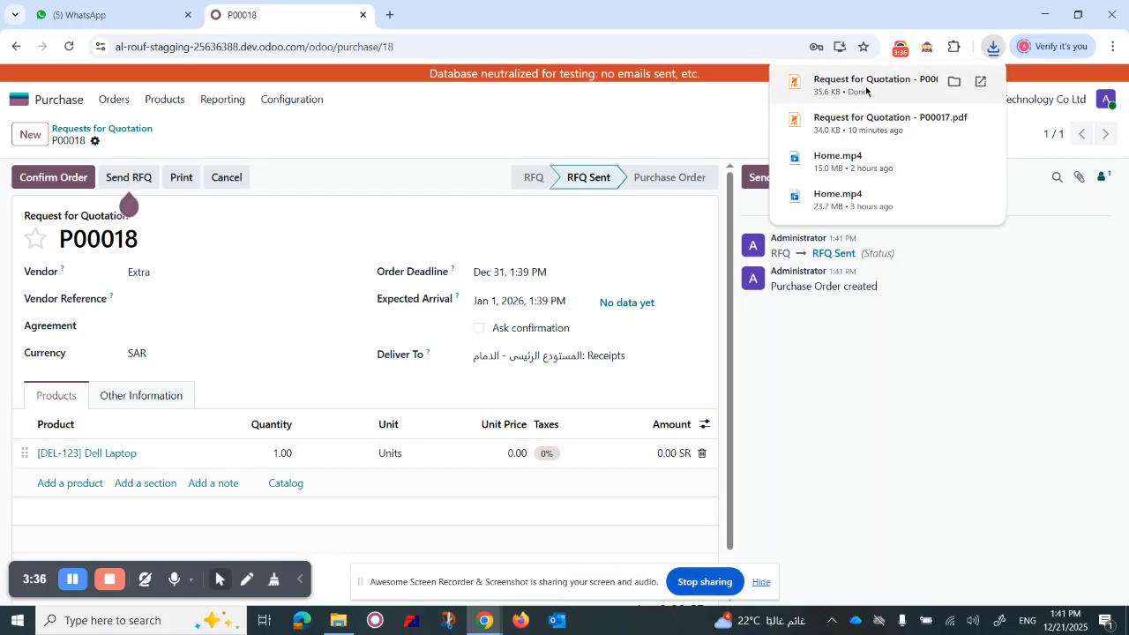
{"action": "left_click", "coordinate": [866, 92]}
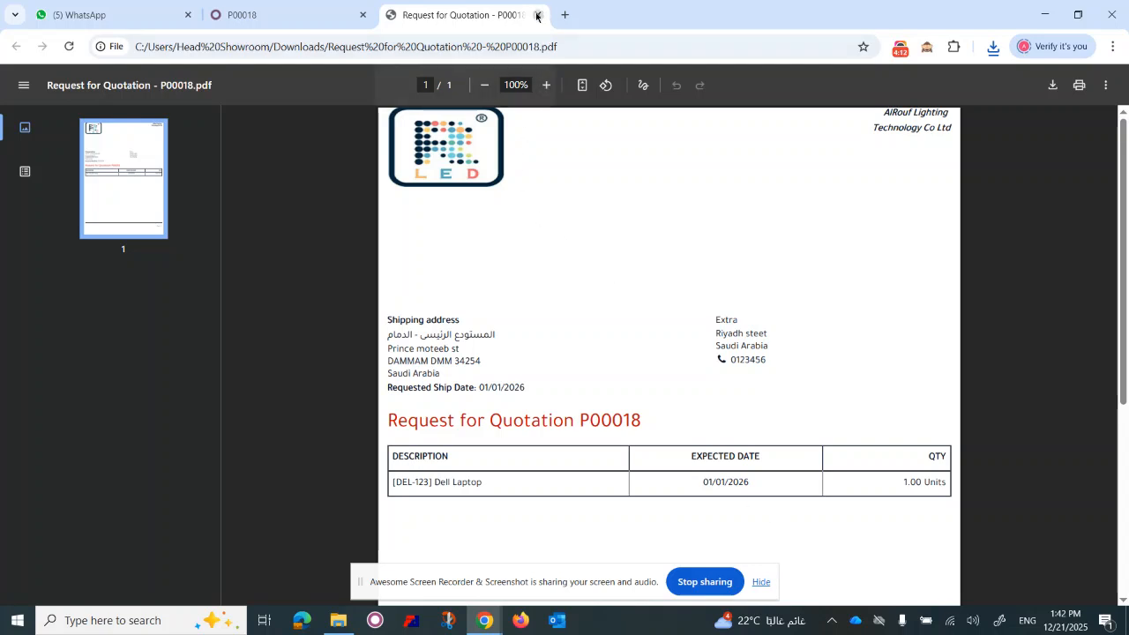
{"action": "left_click", "coordinate": [309, 25]}
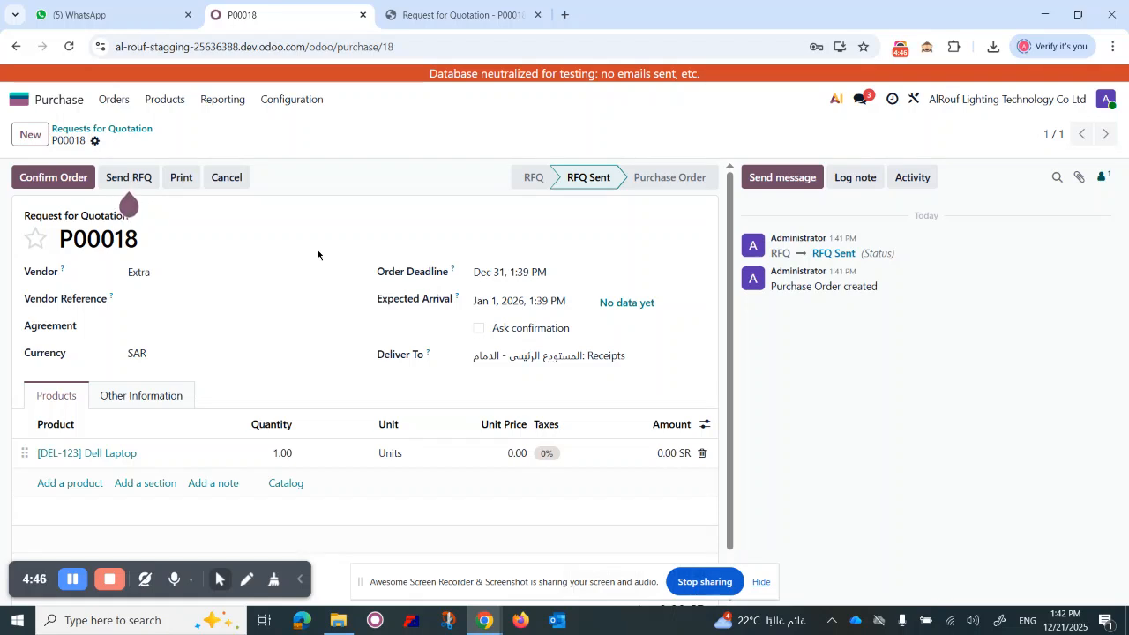
- Set the Dell Laptop line's unit price to 2200 and save the request for quotation
{"action": "left_click", "coordinate": [515, 459]}
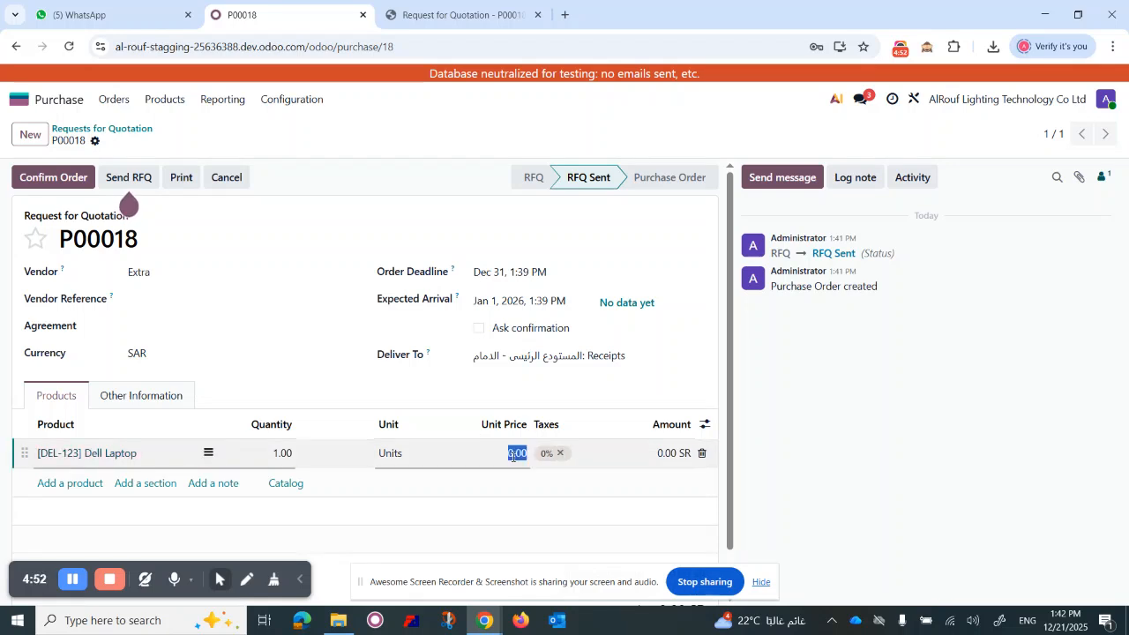
{"action": "type", "text": "2300"}
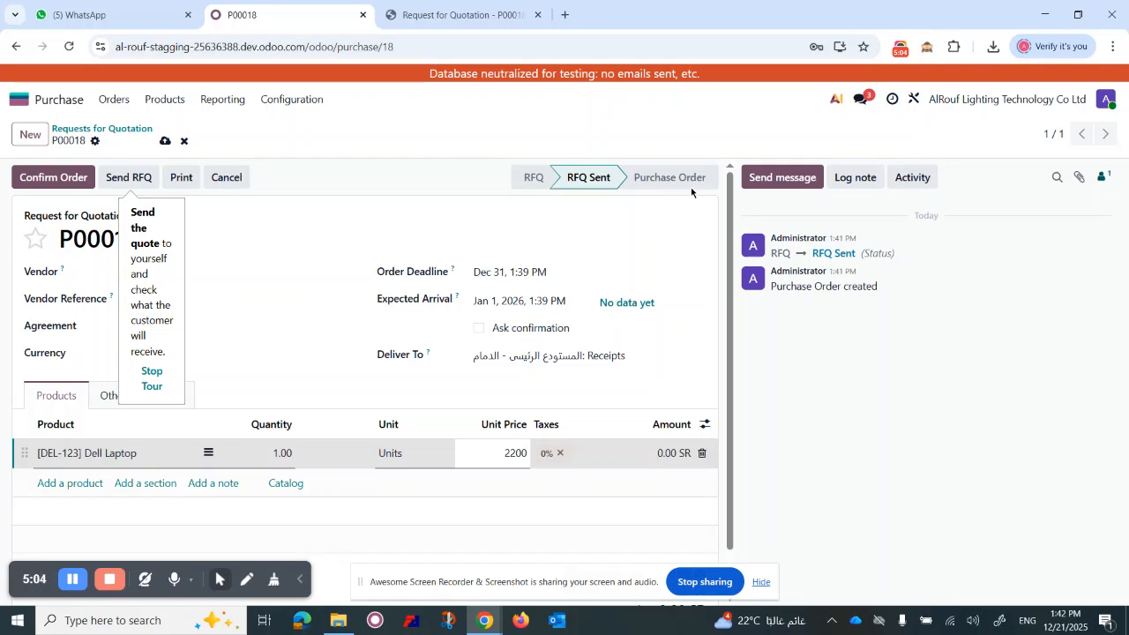
{"action": "left_click", "coordinate": [165, 142]}
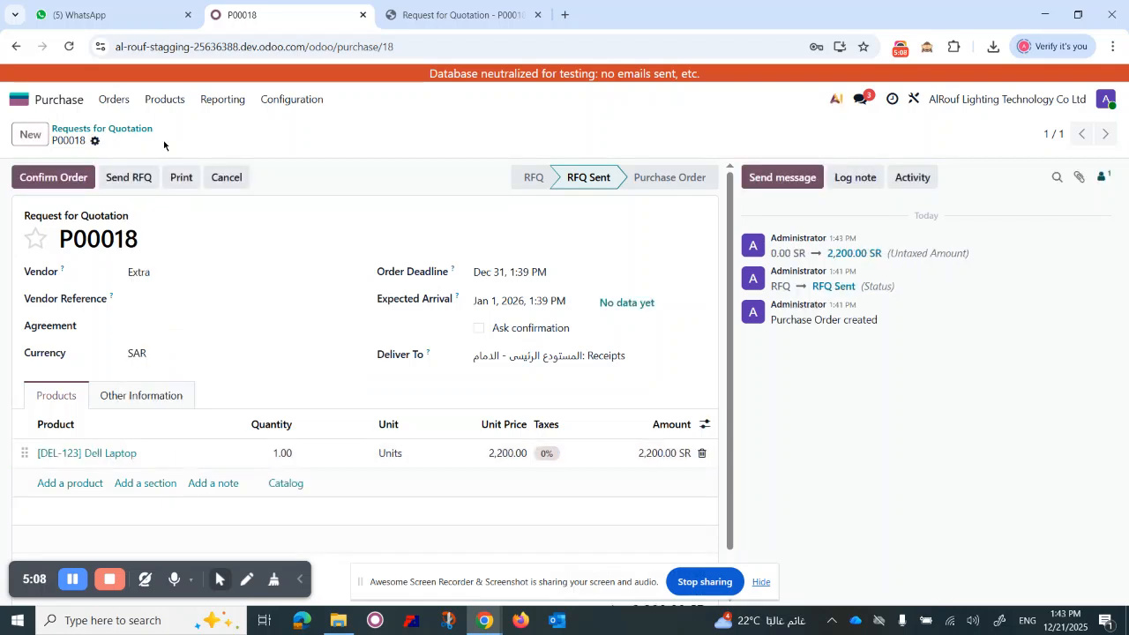
- Check the purchase orders list for the Extra order before confirming the request
{"action": "left_click", "coordinate": [114, 100]}
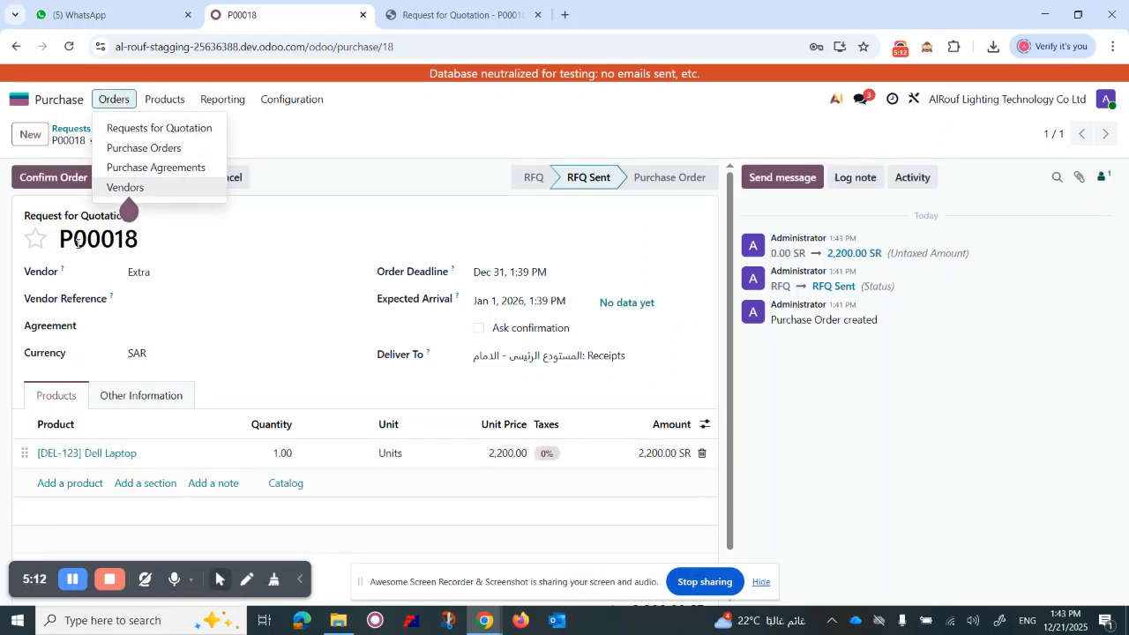
{"action": "left_click", "coordinate": [148, 148]}
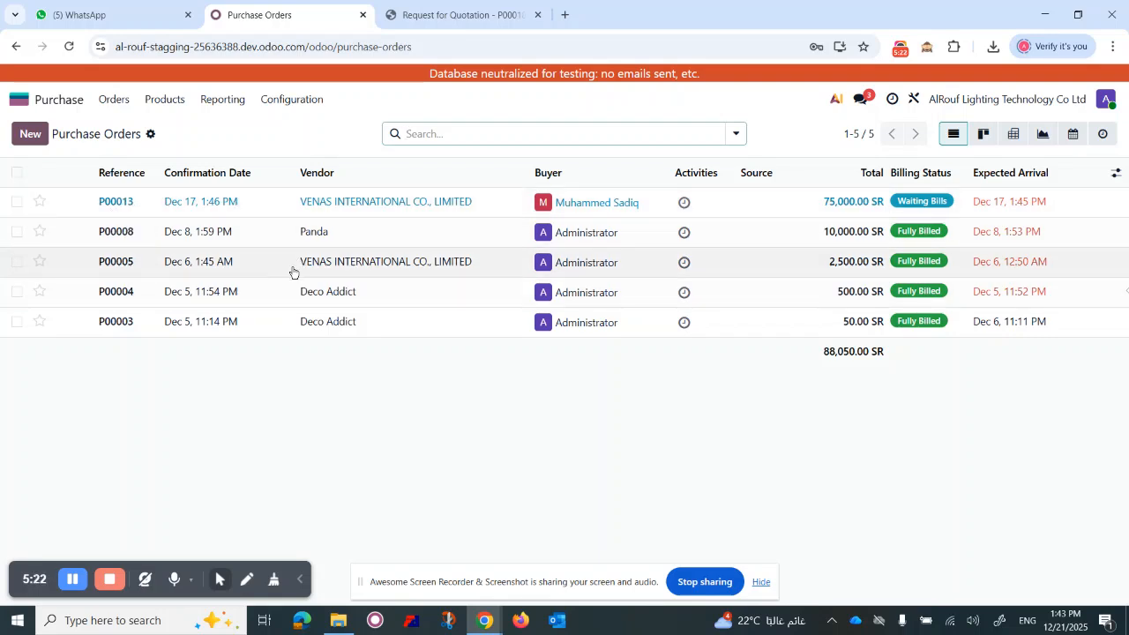
- Reopen the Extra request from the requests for quotation list and confirm it as a purchase order
{"action": "left_click", "coordinate": [113, 100]}
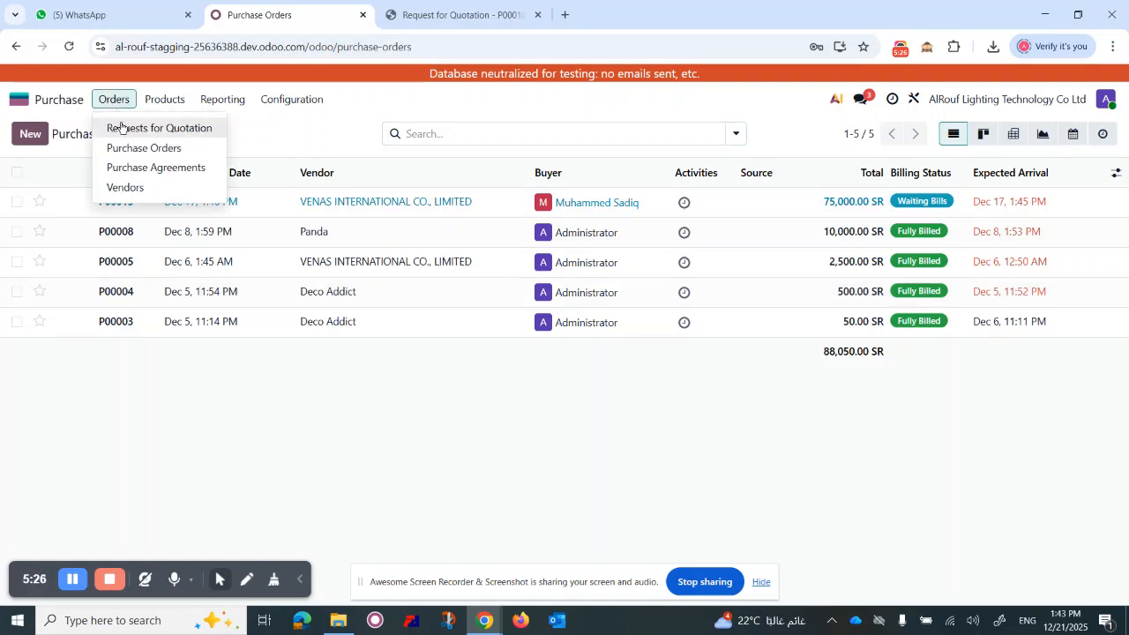
{"action": "left_click", "coordinate": [118, 129]}
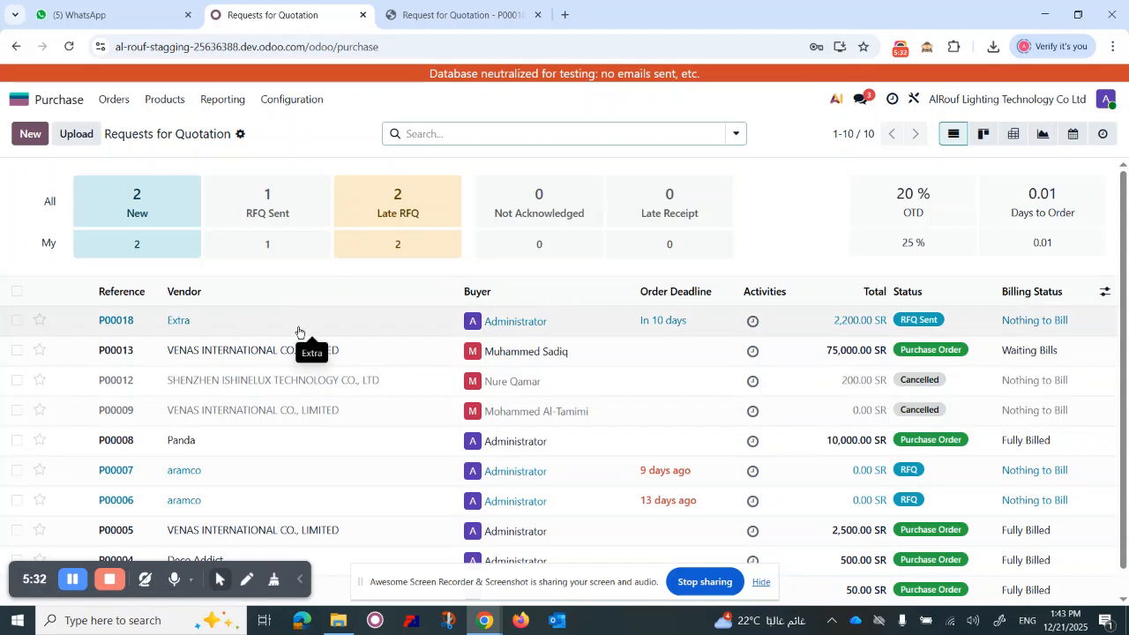
{"action": "left_click", "coordinate": [298, 332]}
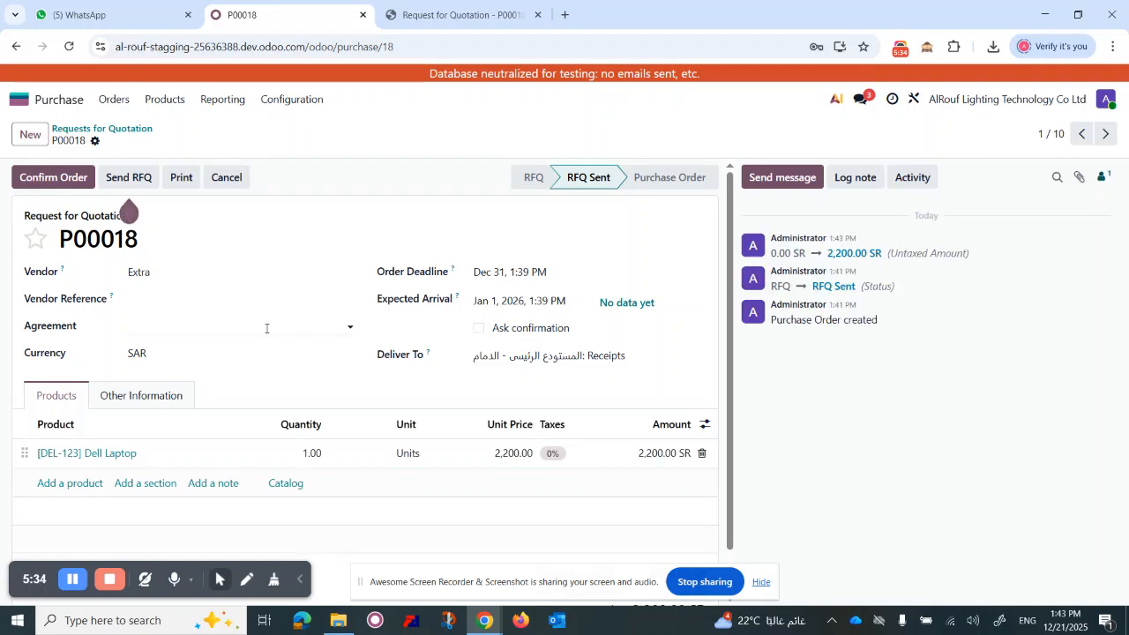
{"action": "left_click", "coordinate": [72, 181]}
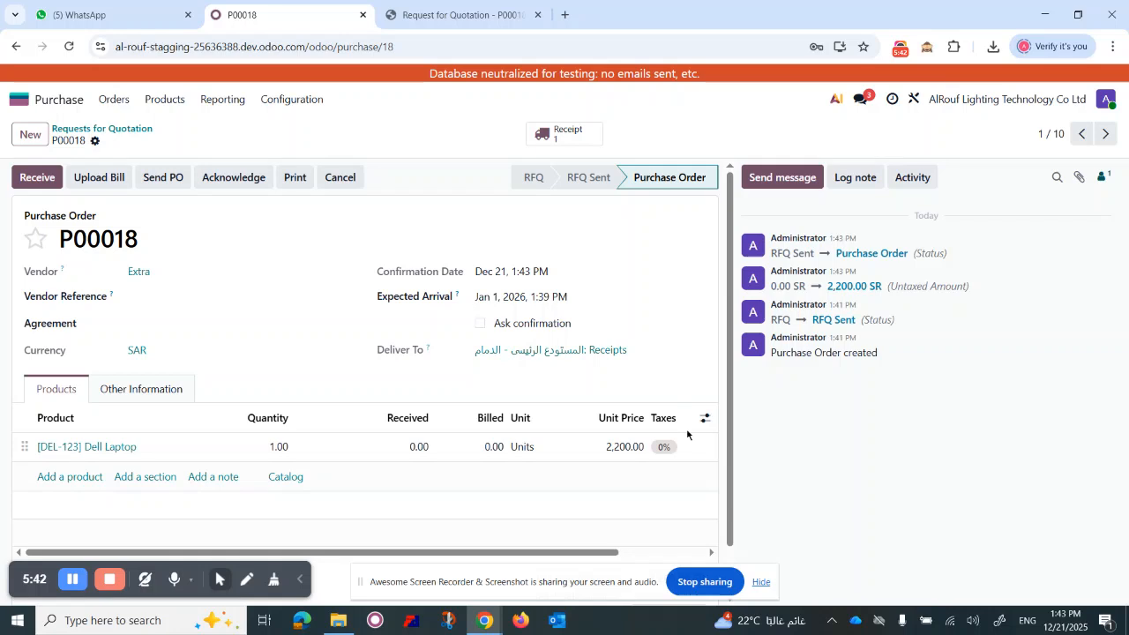
- Open the purchase orders list to review the confirmed Extra order
{"action": "left_click", "coordinate": [113, 101]}
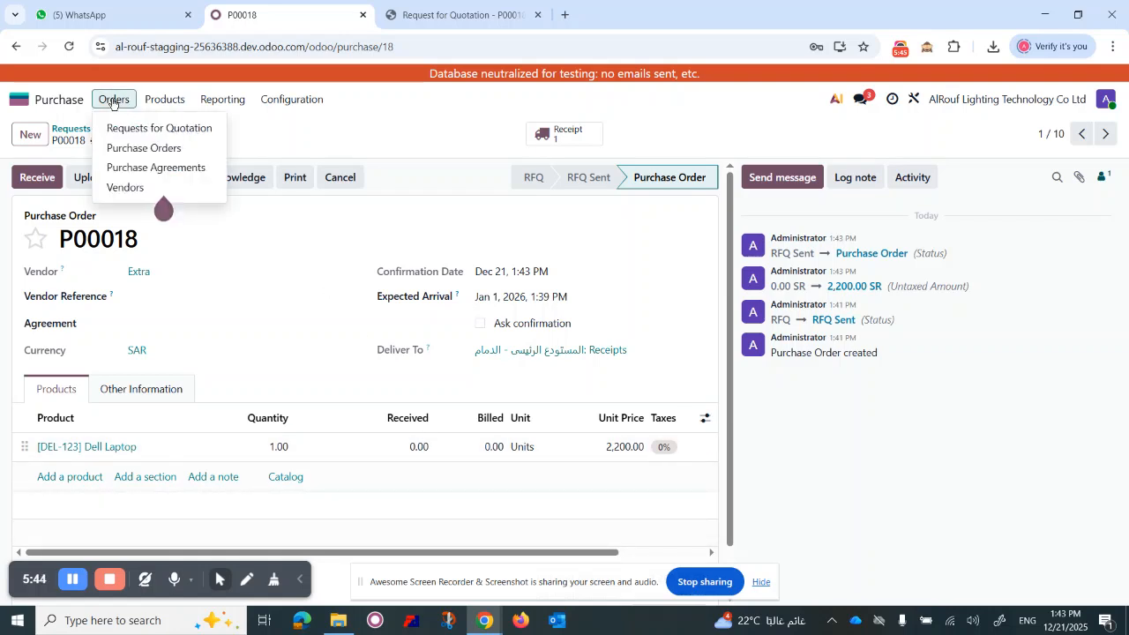
{"action": "left_click", "coordinate": [126, 147]}
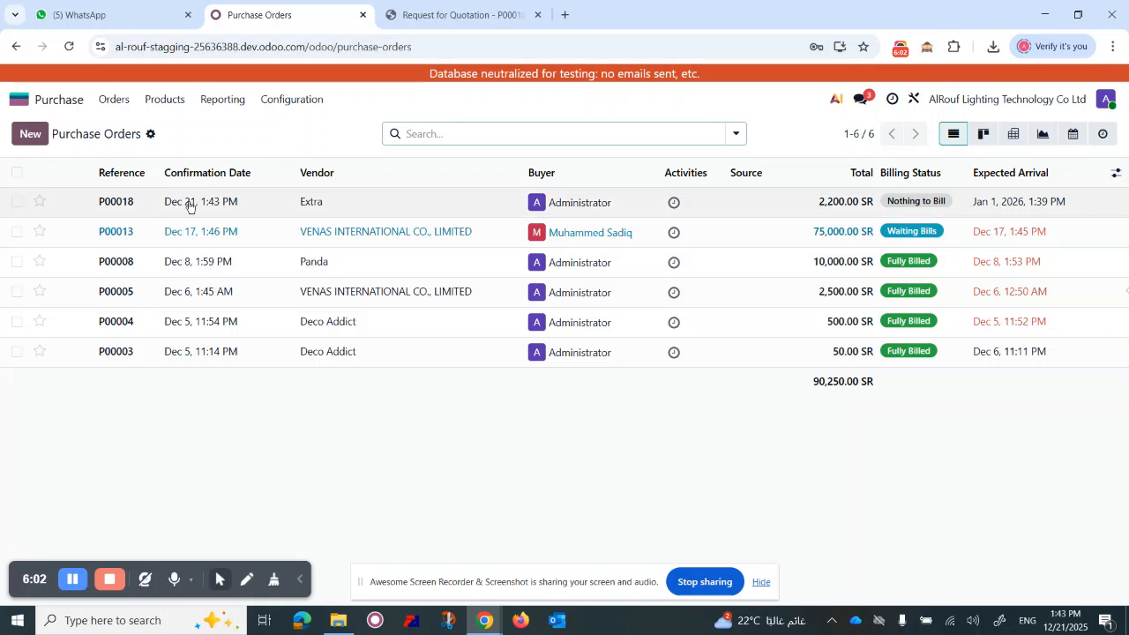
- Create a new request for quotation with Extra as the vendor
{"action": "left_click", "coordinate": [115, 103]}
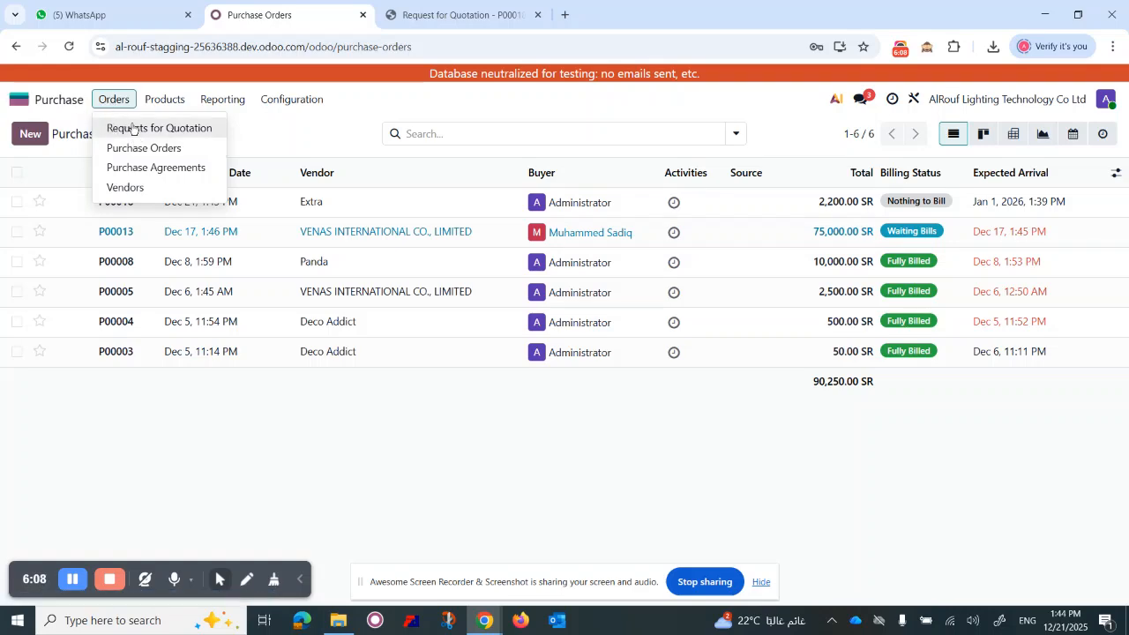
{"action": "left_click", "coordinate": [132, 130]}
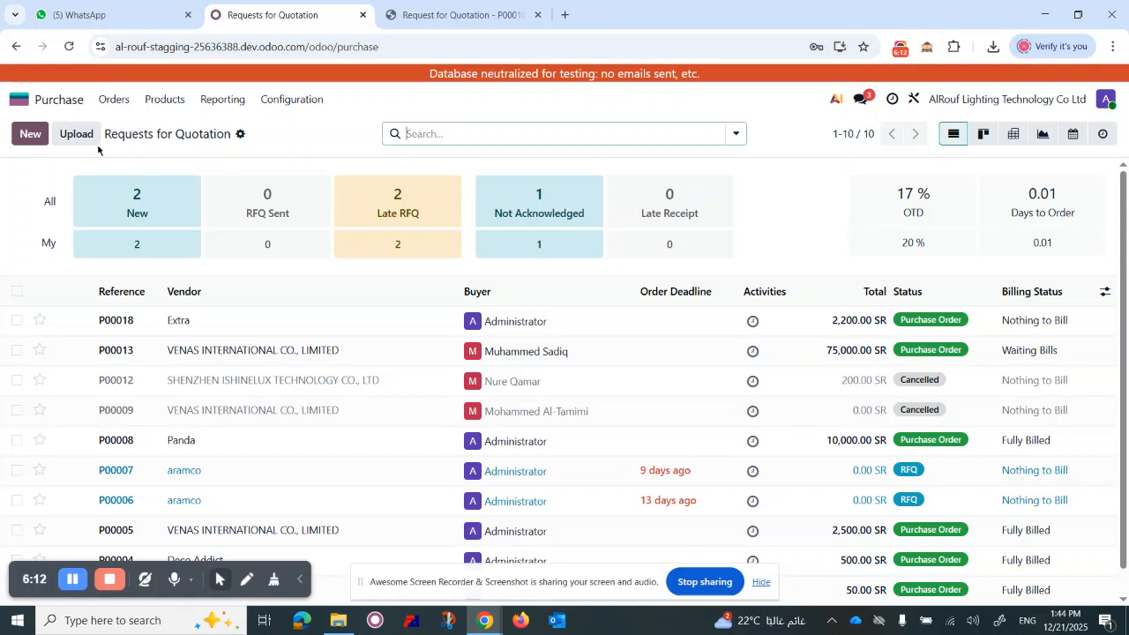
{"action": "left_click", "coordinate": [30, 133]}
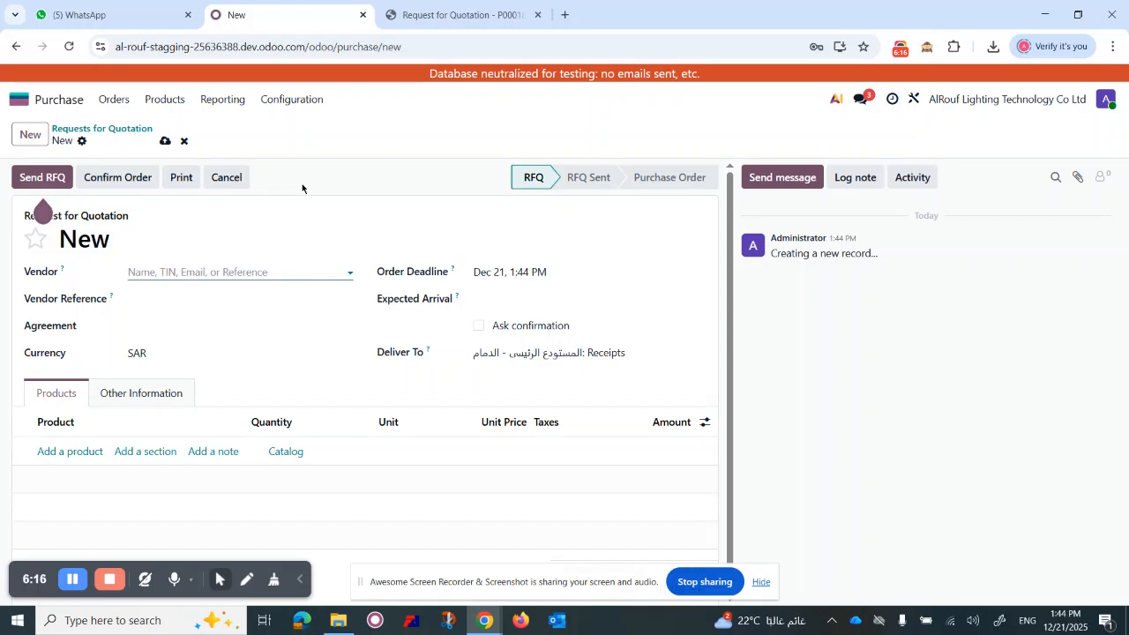
{"action": "left_click", "coordinate": [212, 272]}
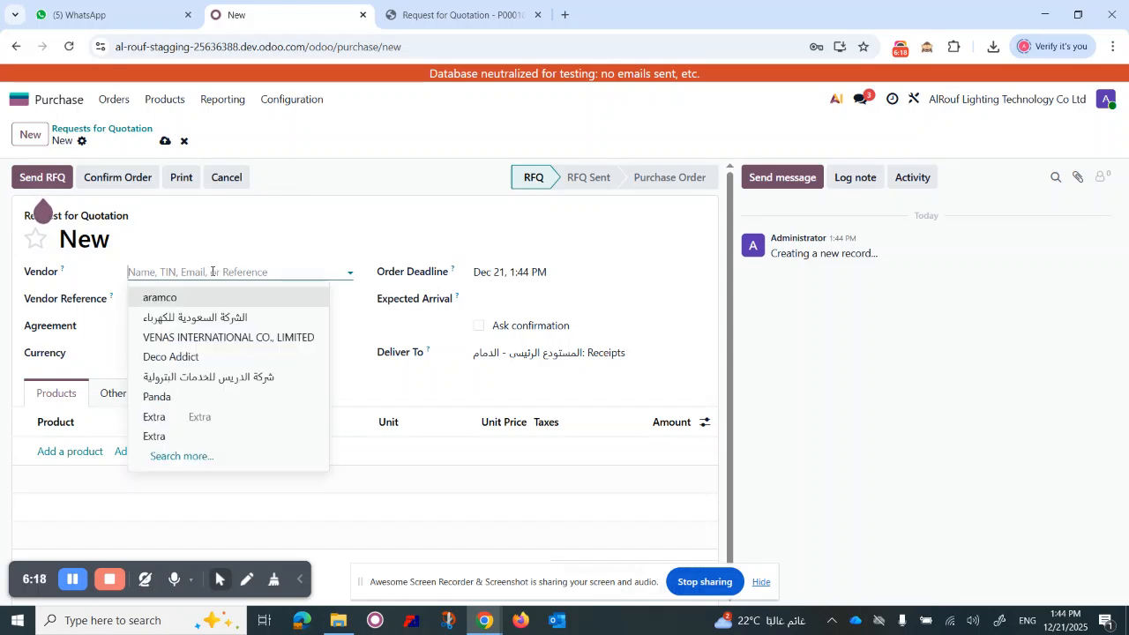
{"action": "left_click", "coordinate": [193, 419]}
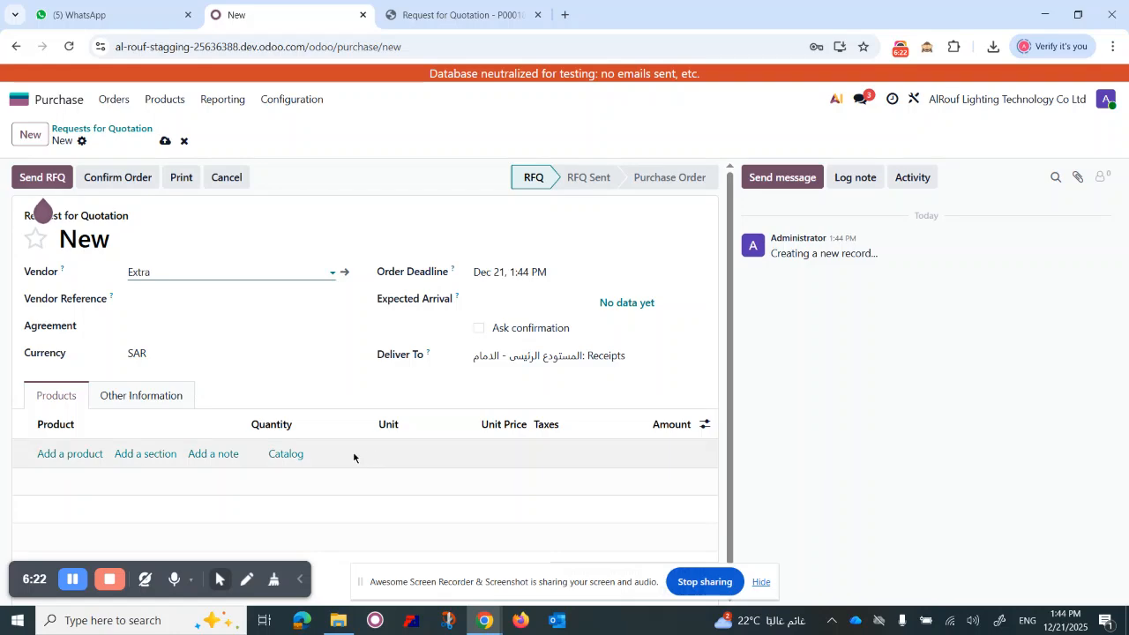
- Set the request's order deadline to 12/31/2025 and its expected arrival to 12/29/2025
{"action": "left_click", "coordinate": [507, 273]}
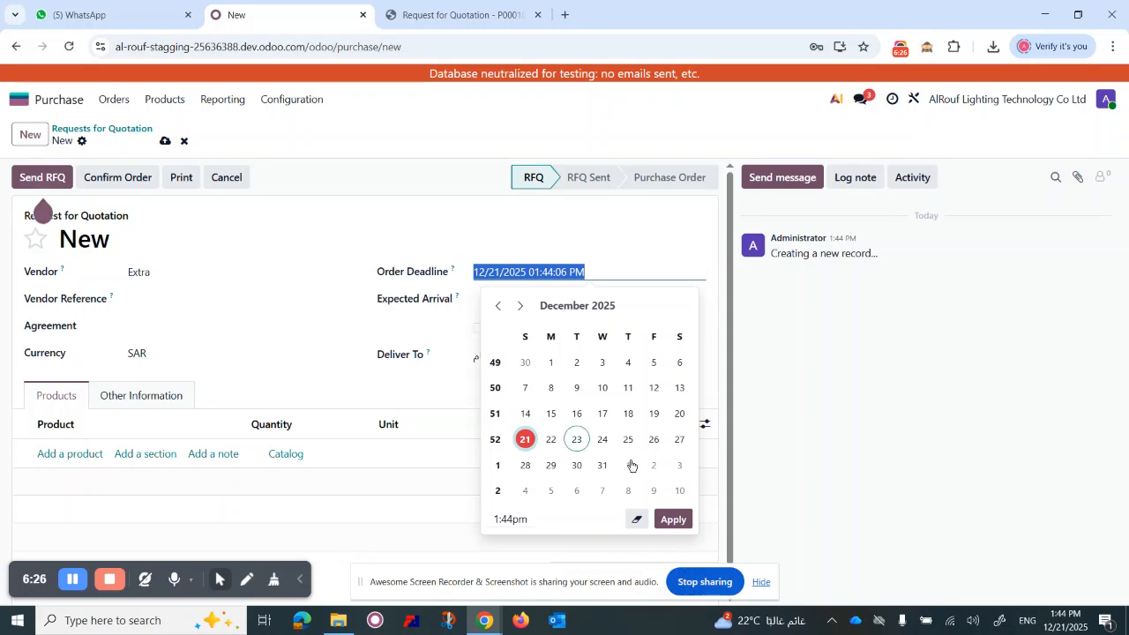
{"action": "left_click", "coordinate": [600, 477]}
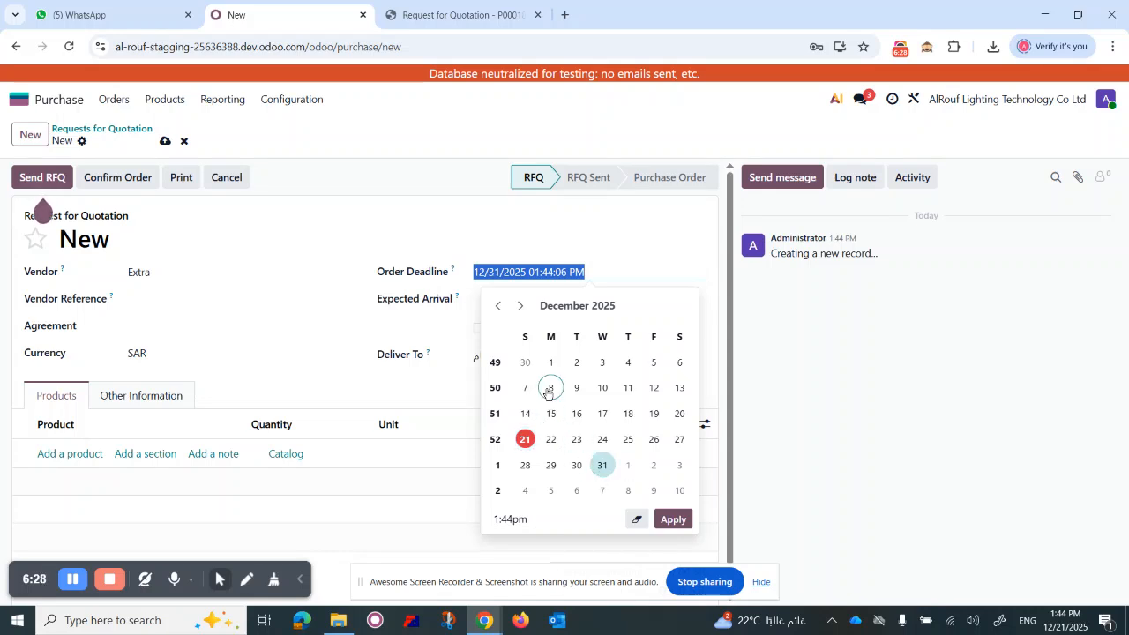
{"action": "left_click", "coordinate": [673, 521]}
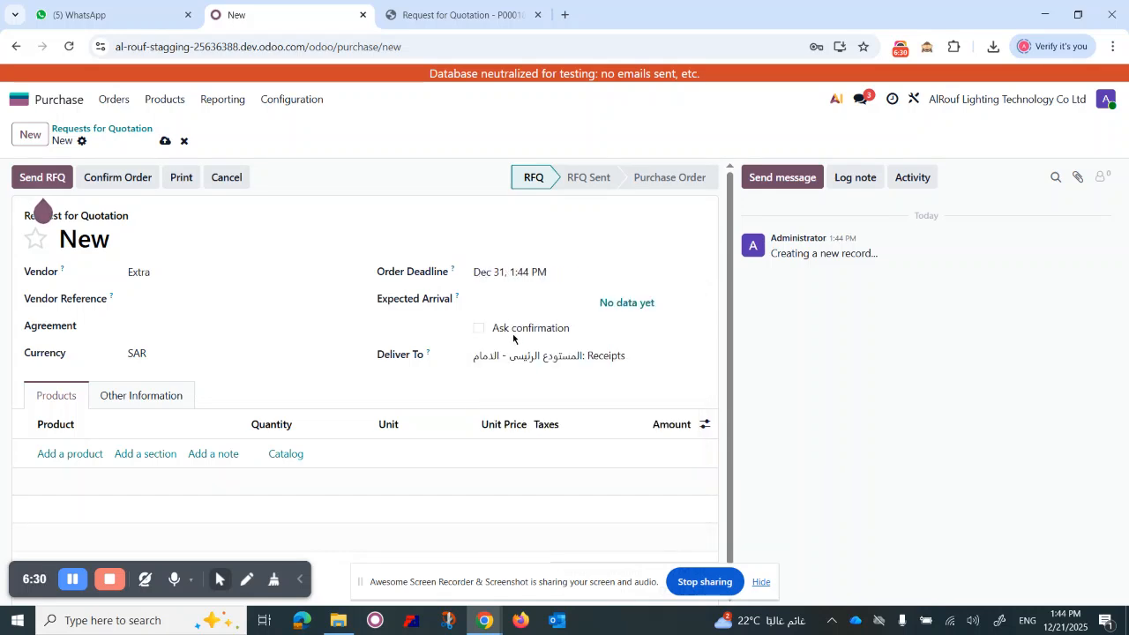
{"action": "left_click", "coordinate": [510, 299]}
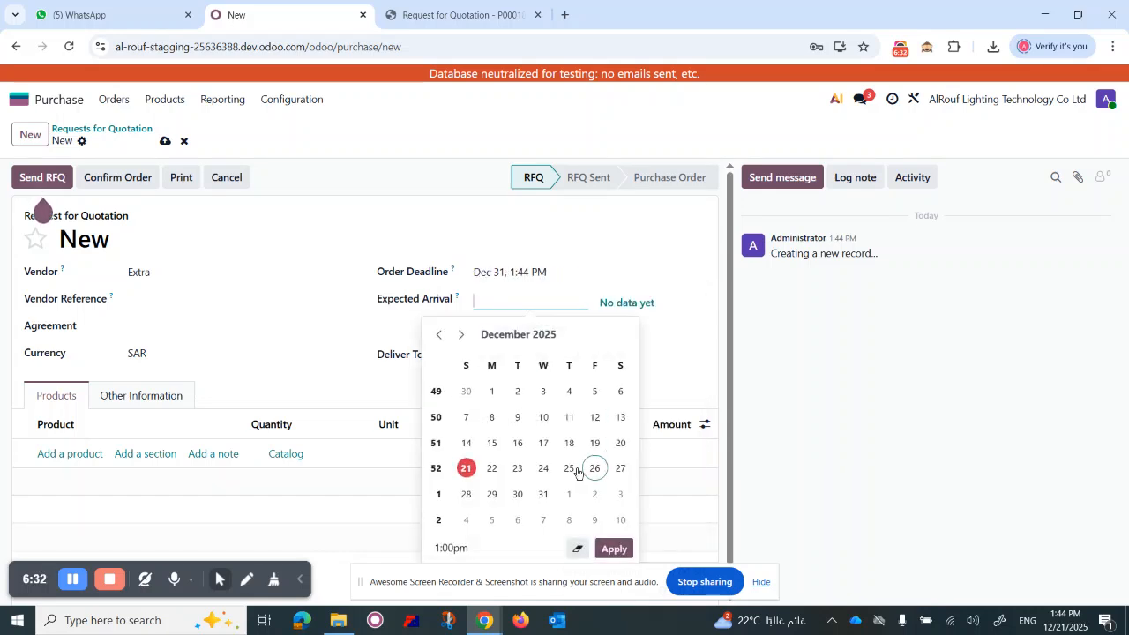
{"action": "left_click", "coordinate": [491, 494]}
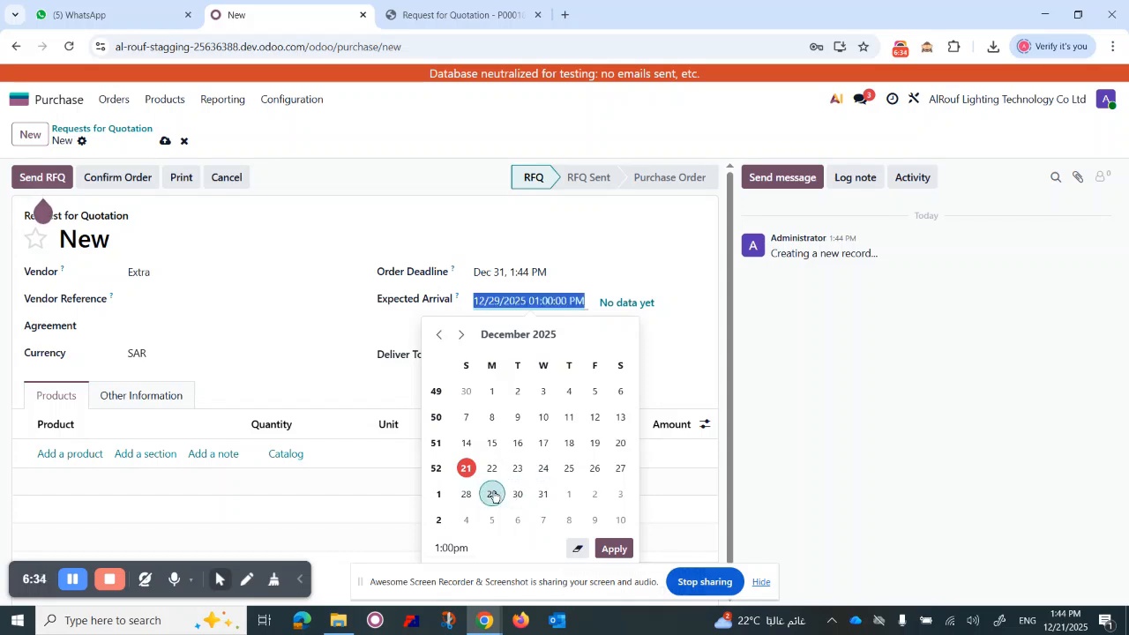
{"action": "left_click", "coordinate": [615, 549]}
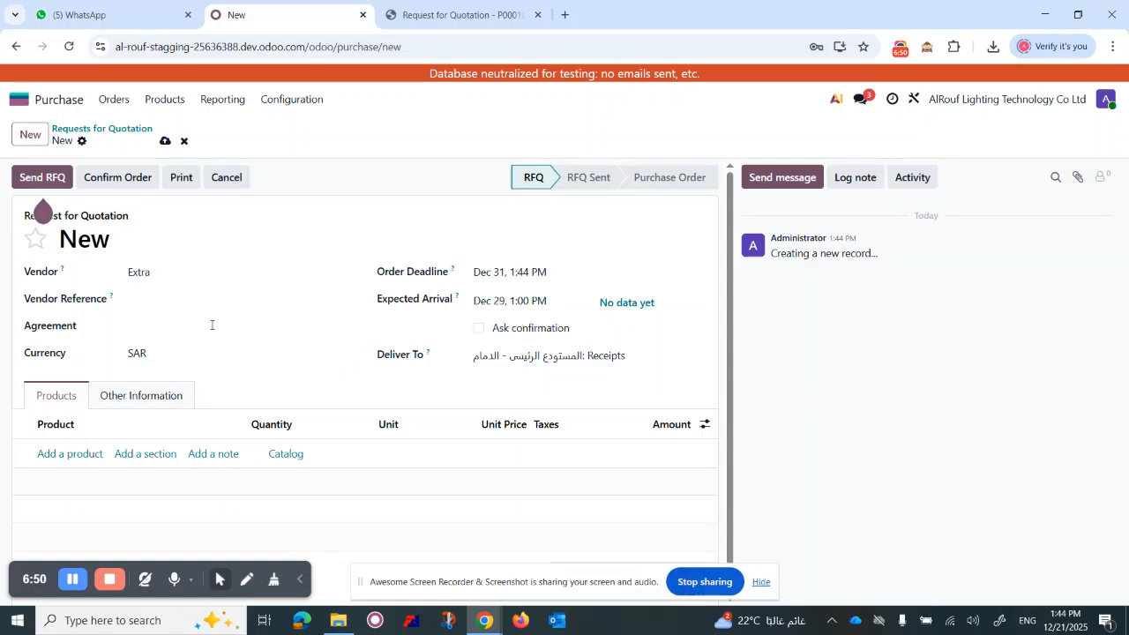
- Open the product catalog for the new Extra request and duplicate its browser tab
{"action": "left_click", "coordinate": [284, 454]}
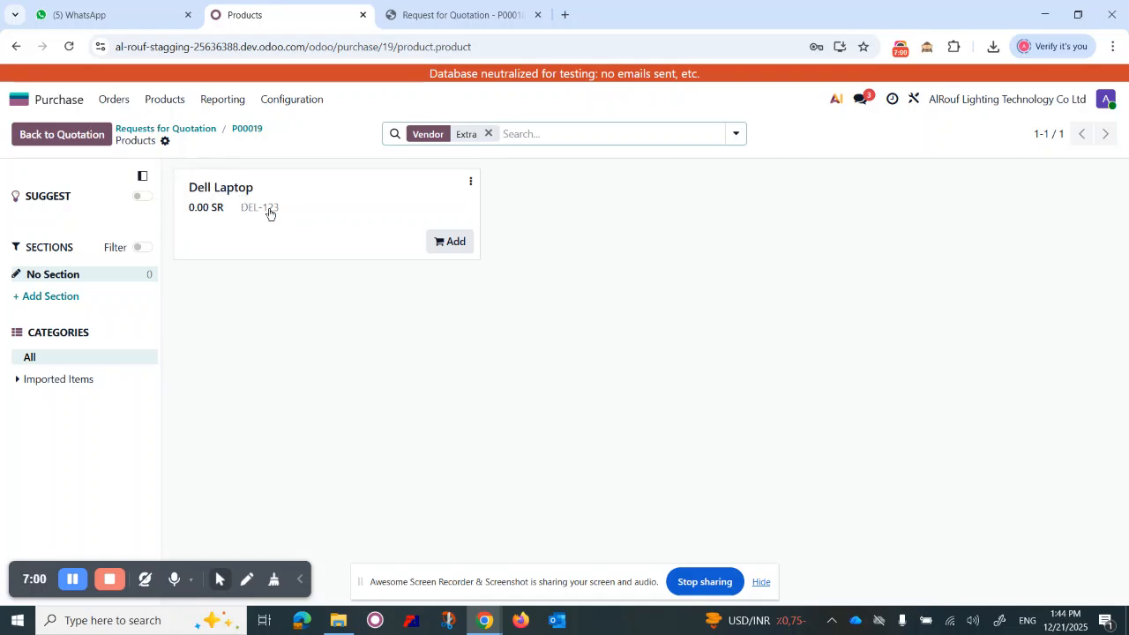
{"action": "right_click", "coordinate": [280, 19]}
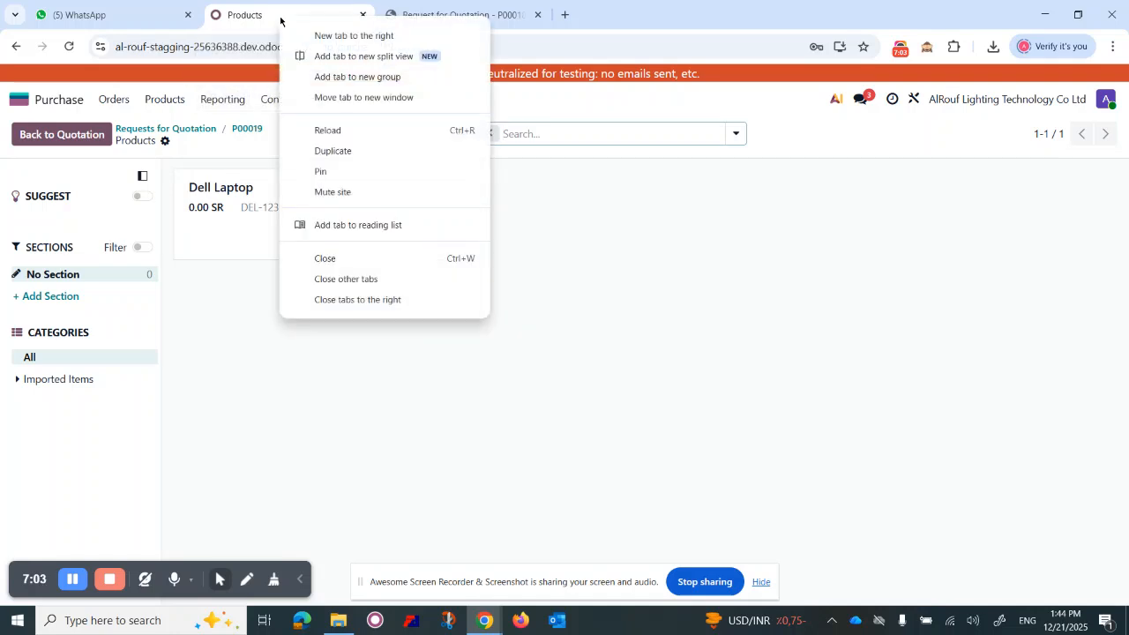
{"action": "left_click", "coordinate": [356, 150]}
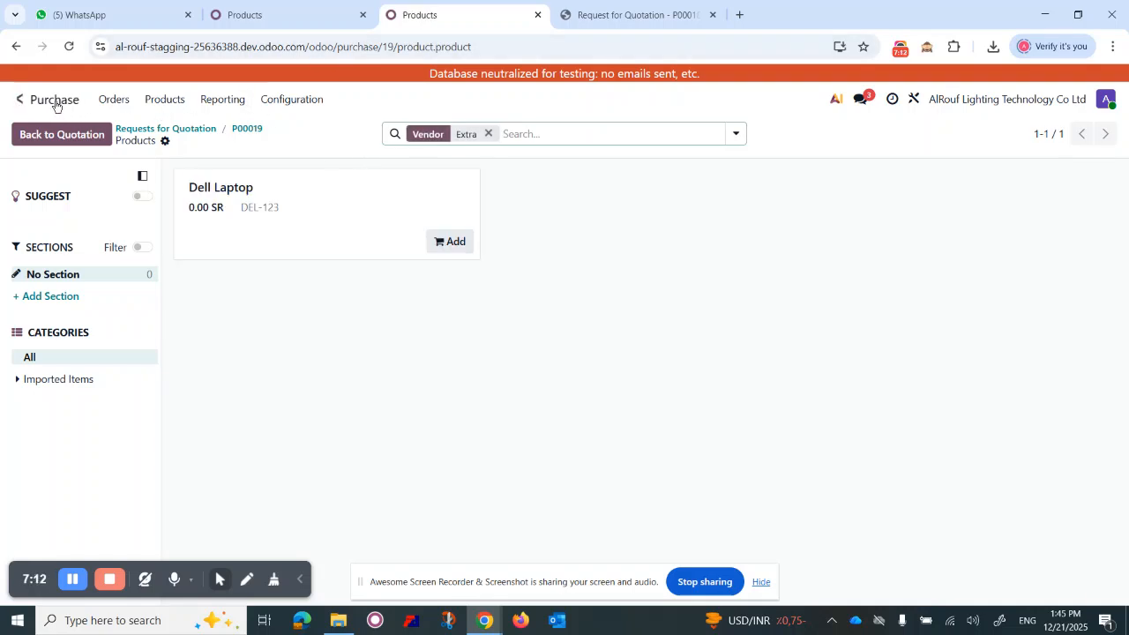
- Search all products for "dell" in the duplicated tab and open the Dell Laptop's purchase vendor details
{"action": "left_click", "coordinate": [176, 103]}
{"action": "left_click", "coordinate": [181, 132]}
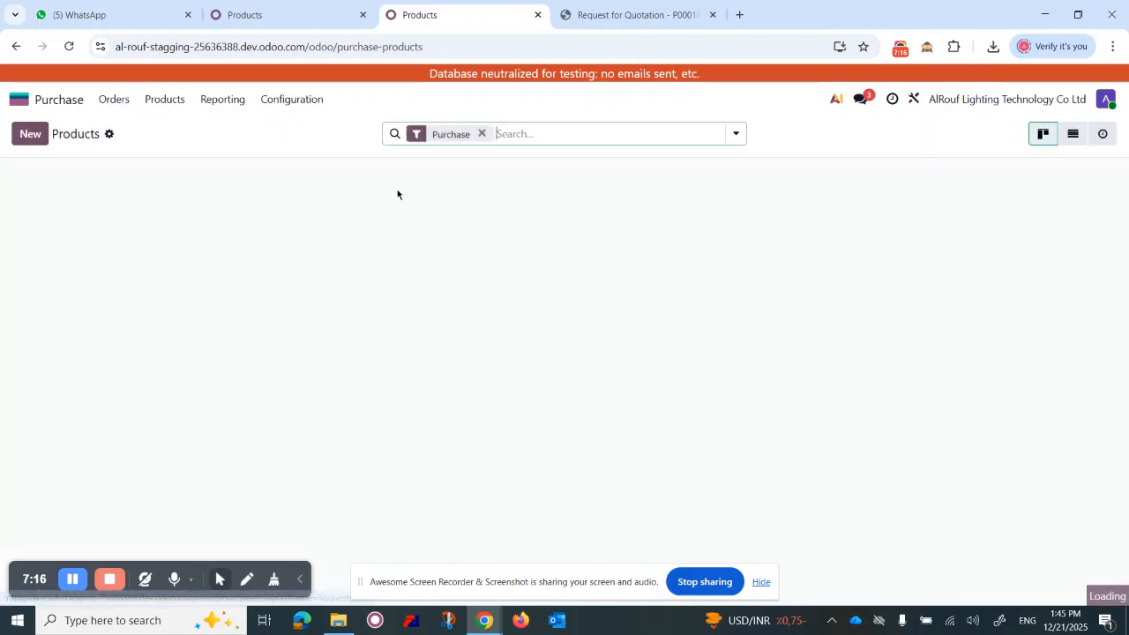
{"action": "left_click", "coordinate": [483, 134]}
{"action": "type", "text": "de"}
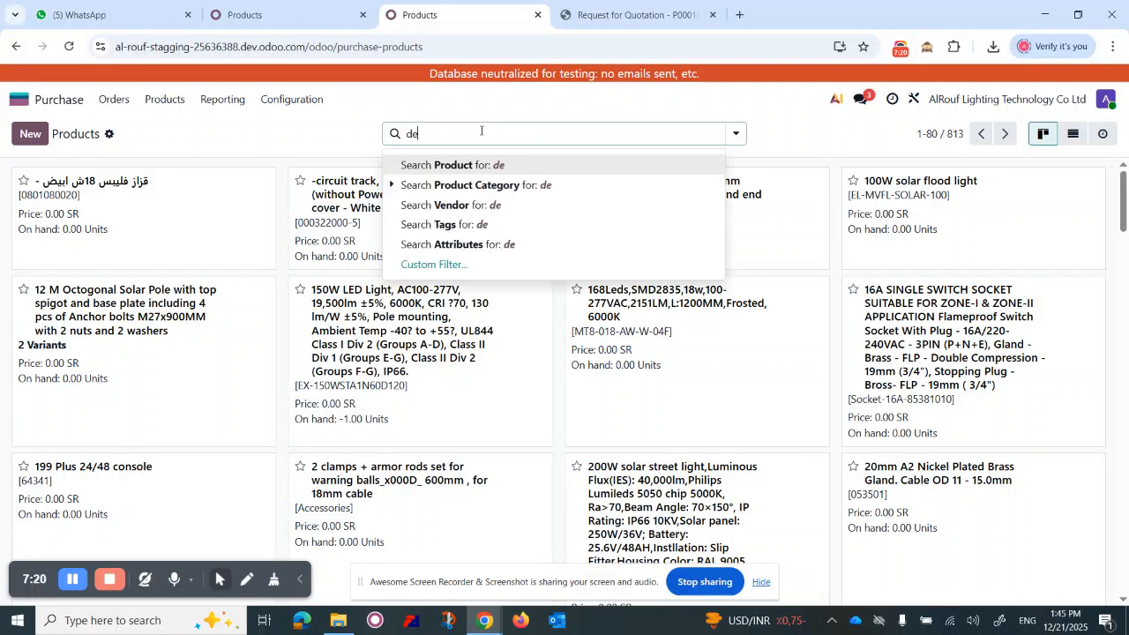
{"action": "type", "text": "ll"}
{"action": "key", "text": "Return"}
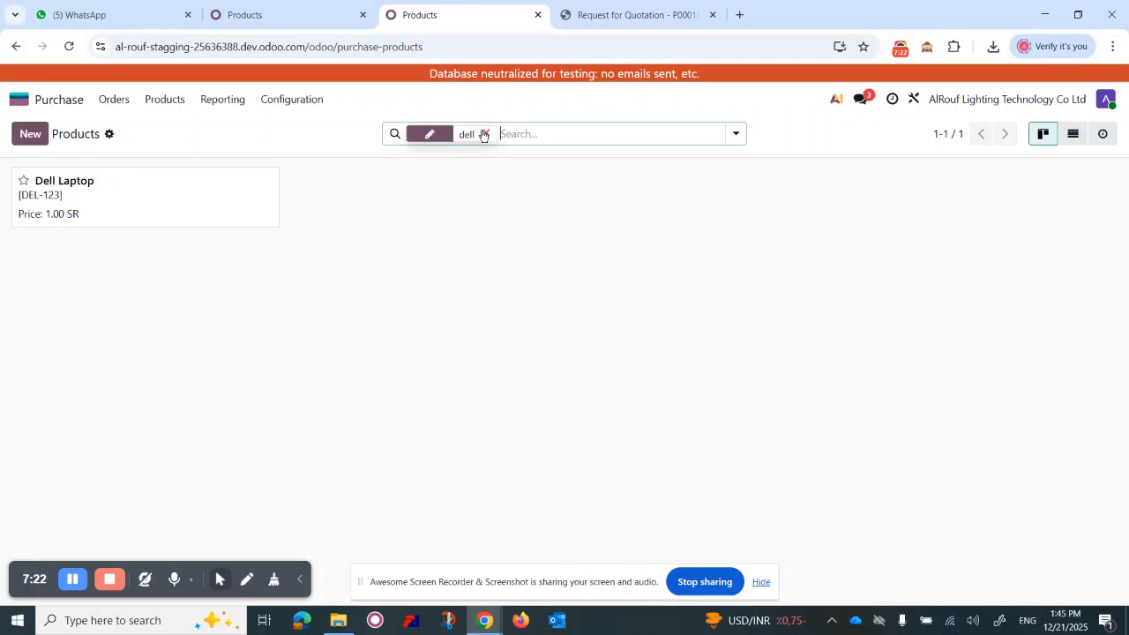
{"action": "left_click", "coordinate": [188, 207]}
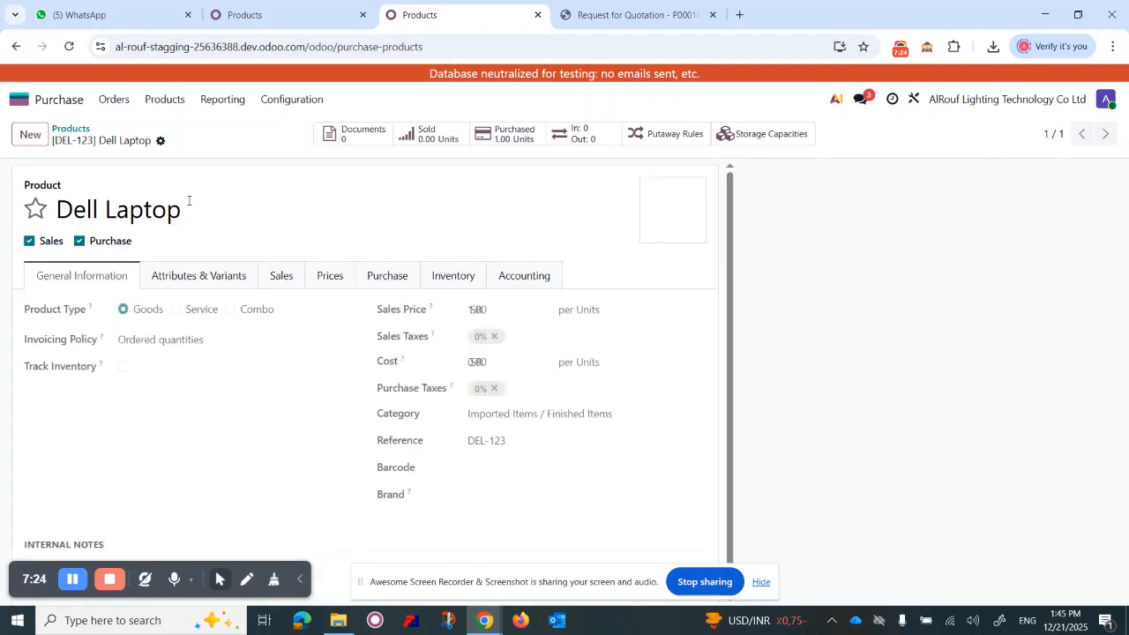
{"action": "left_click", "coordinate": [385, 276]}
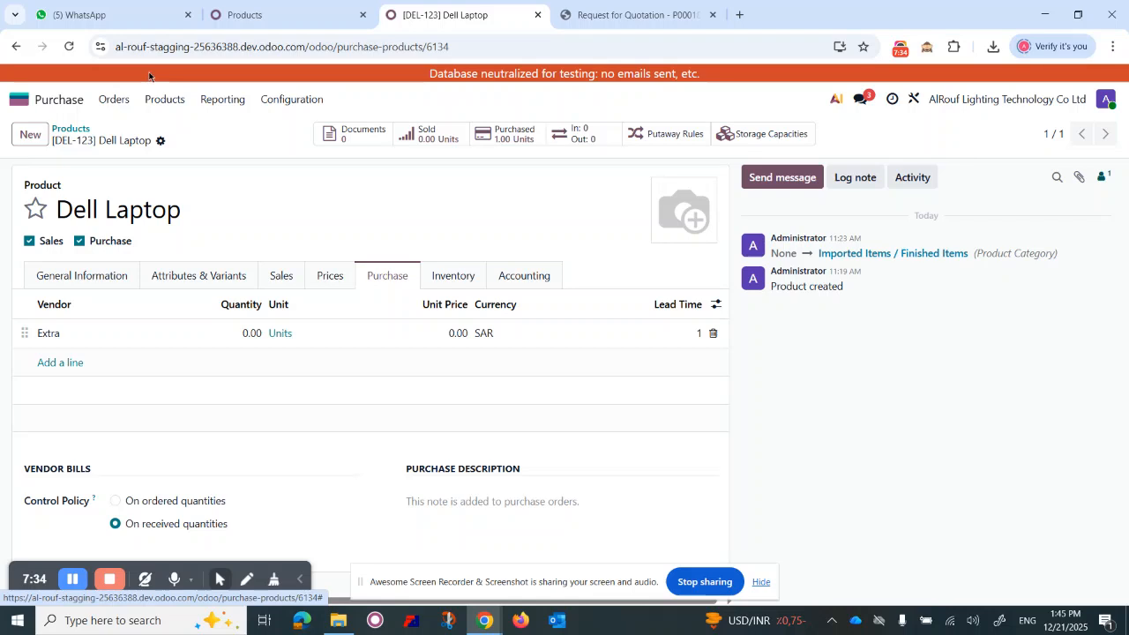
- Compare the vendor-filtered catalog of the Extra request with the Dell Laptop's vendor line
{"action": "left_click", "coordinate": [247, 17]}
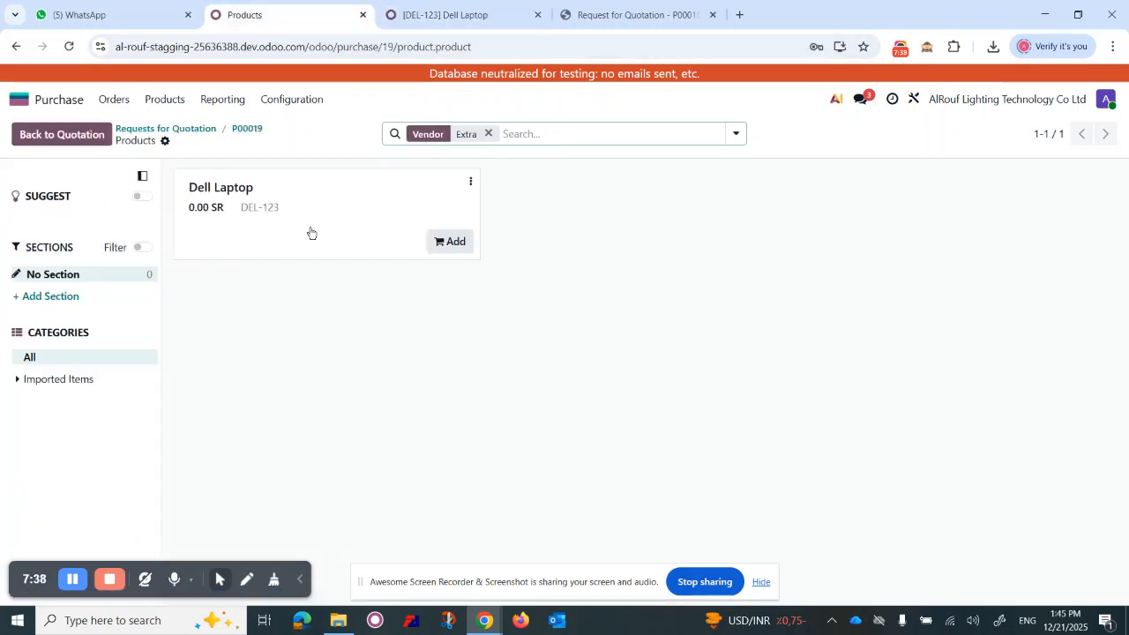
{"action": "left_click", "coordinate": [419, 12]}
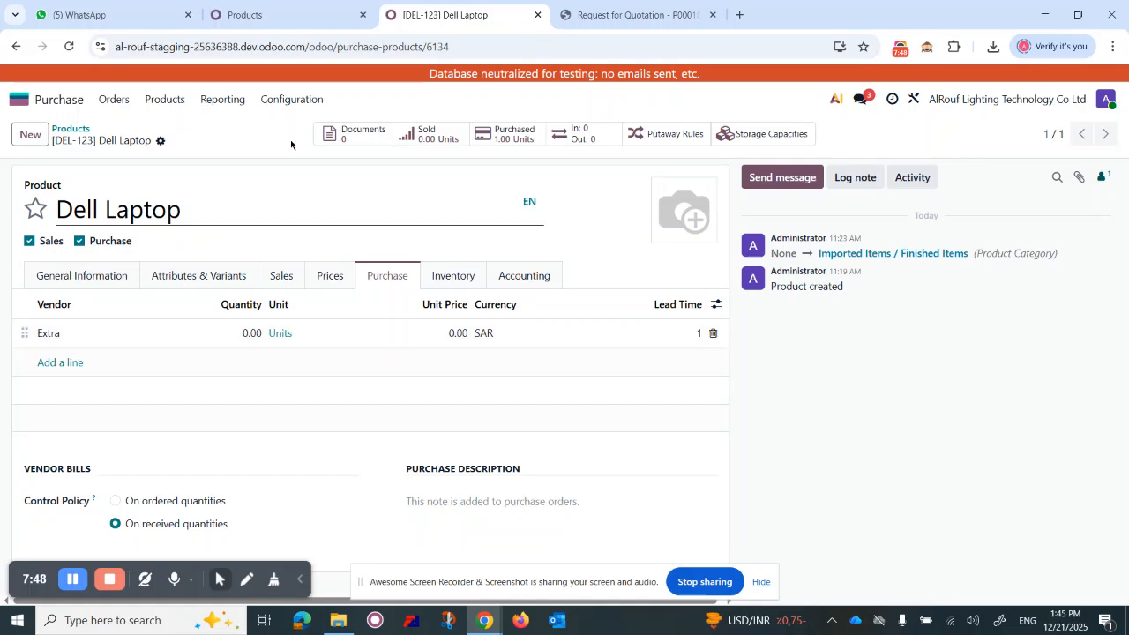
{"action": "left_click", "coordinate": [297, 22]}
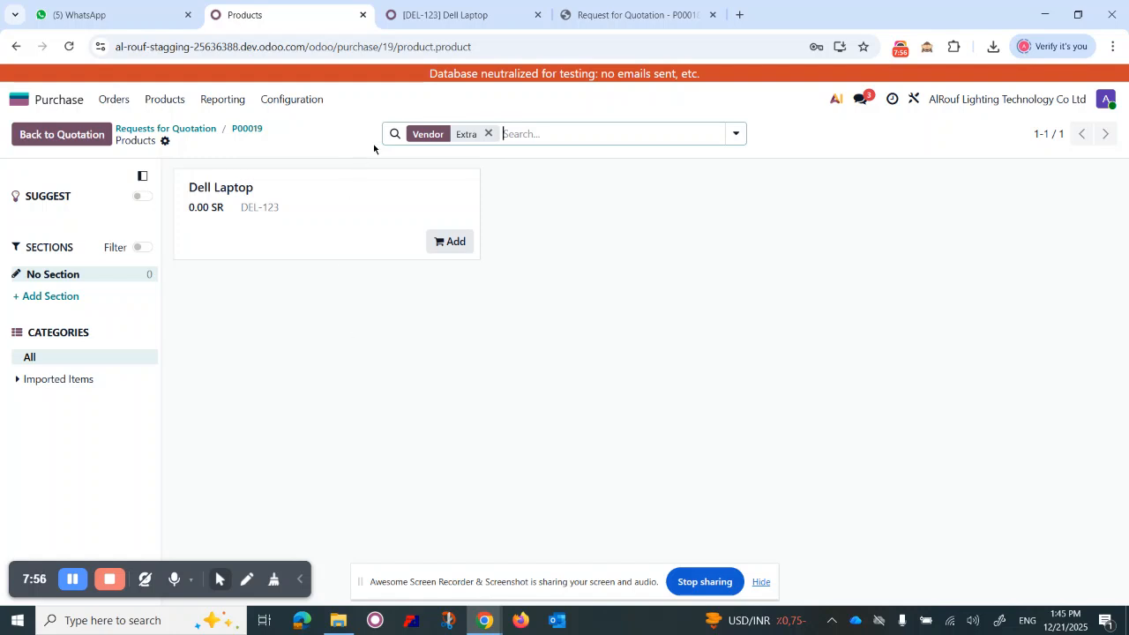
{"action": "left_click", "coordinate": [443, 17]}
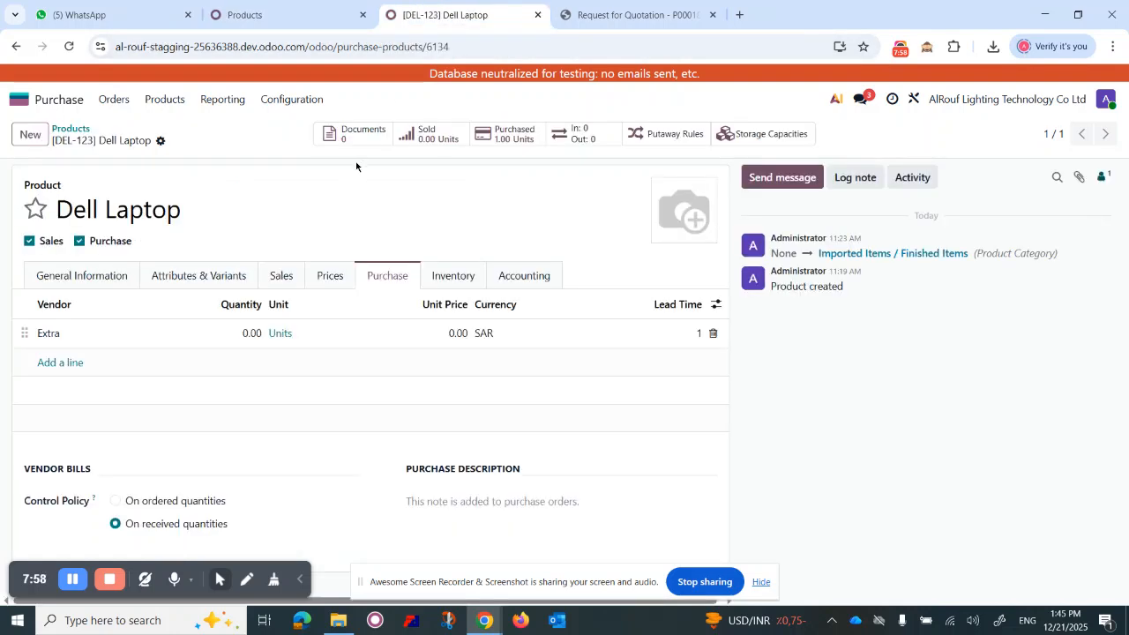
- Replace the product search with "laptop" and open the laptop product with reference ABC-123
{"action": "left_click", "coordinate": [71, 129]}
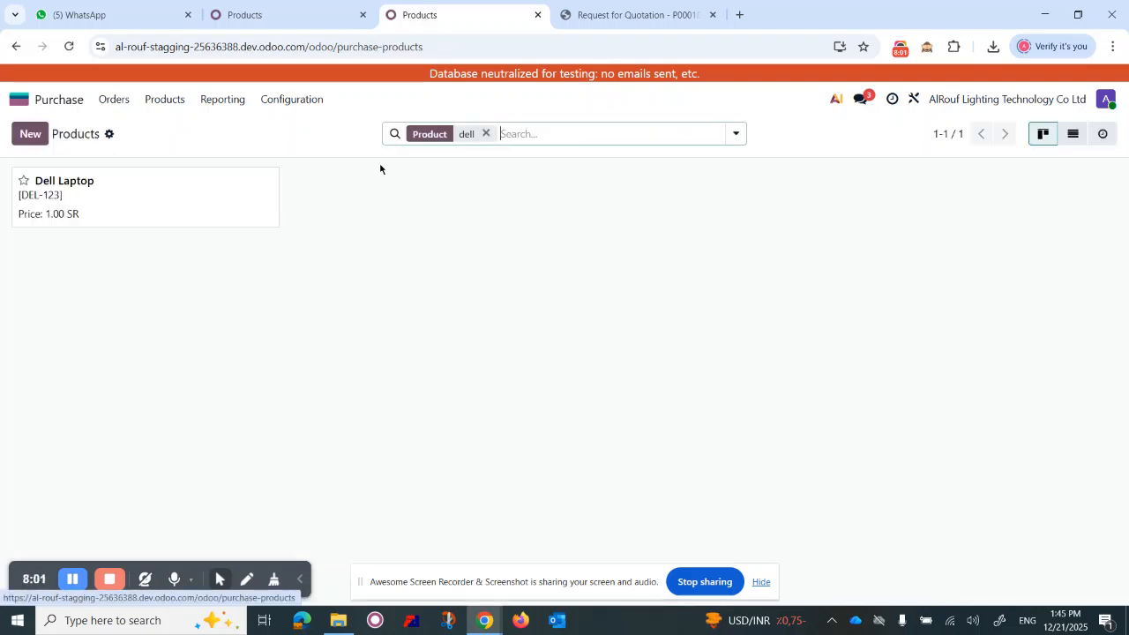
{"action": "left_click", "coordinate": [486, 134]}
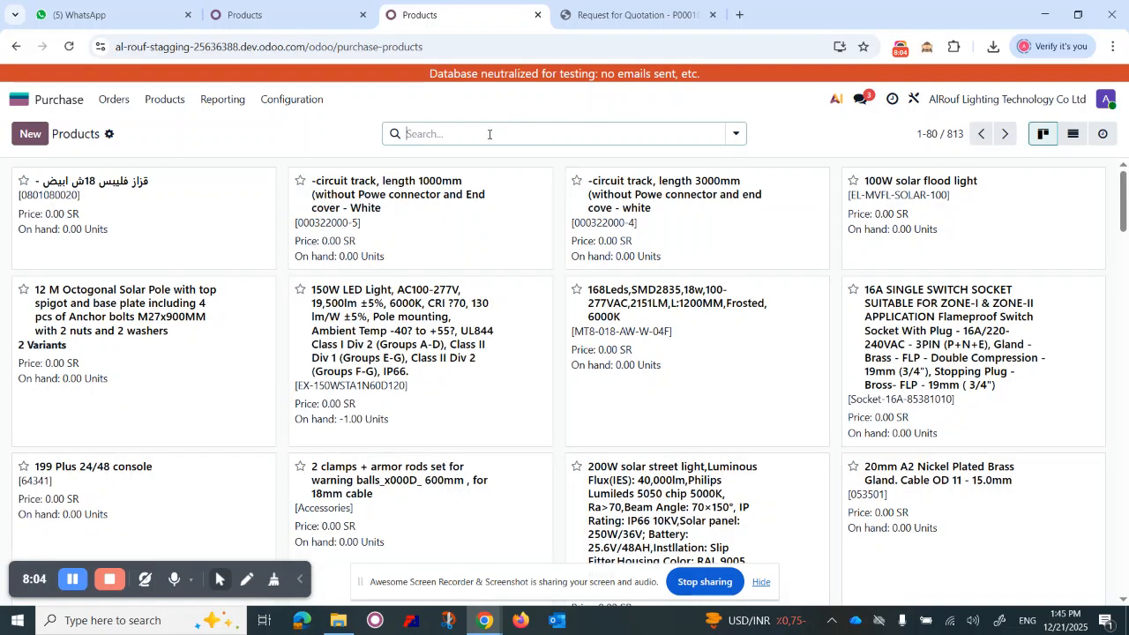
{"action": "type", "text": "laptop"}
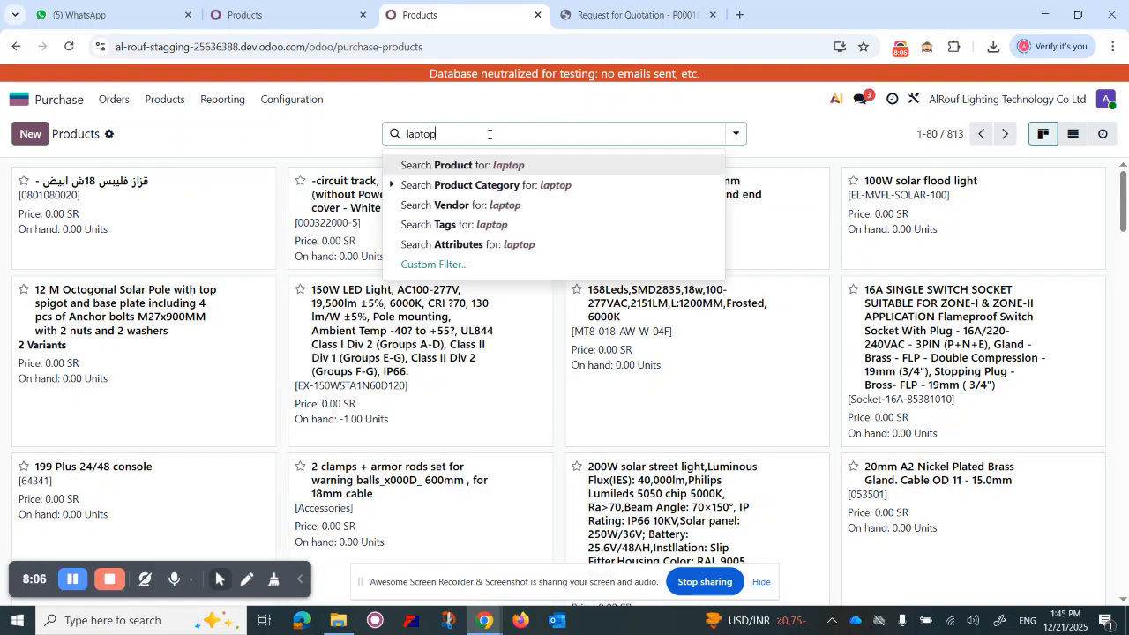
{"action": "key", "text": "Return"}
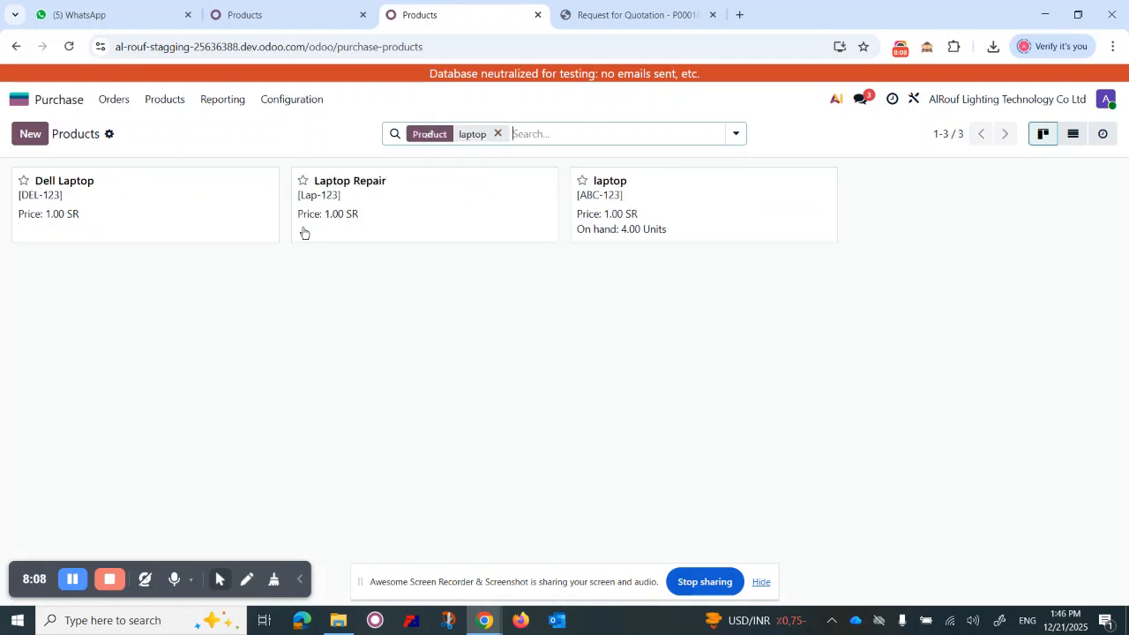
{"action": "left_click", "coordinate": [630, 214]}
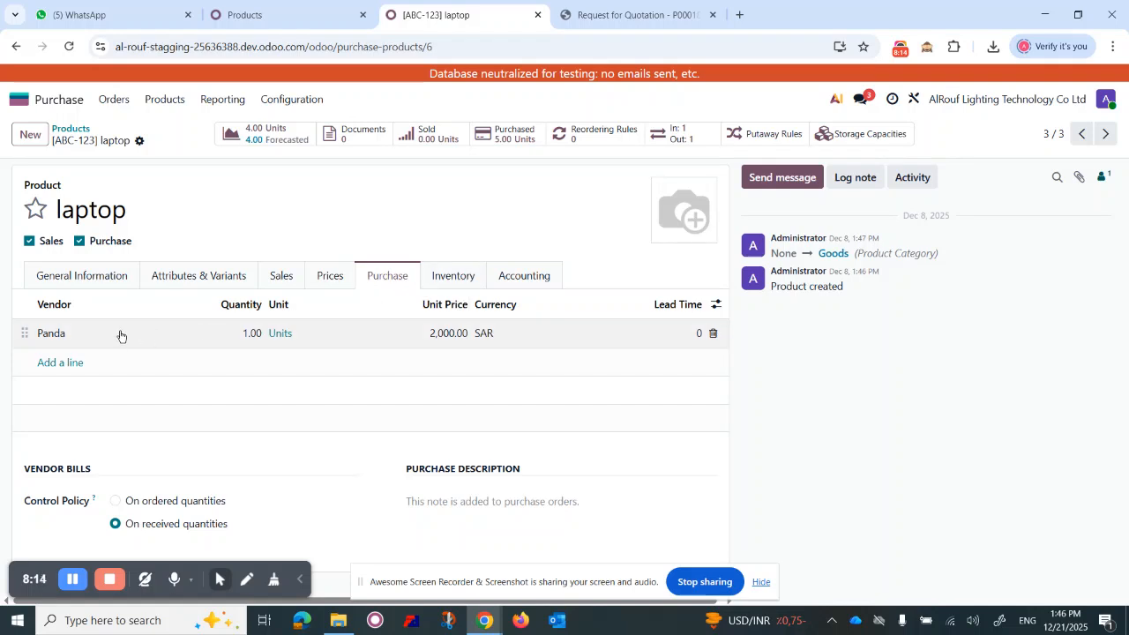
- Add Extra as a vendor of the laptop product with quantity 1 and save the product
{"action": "left_click", "coordinate": [53, 362]}
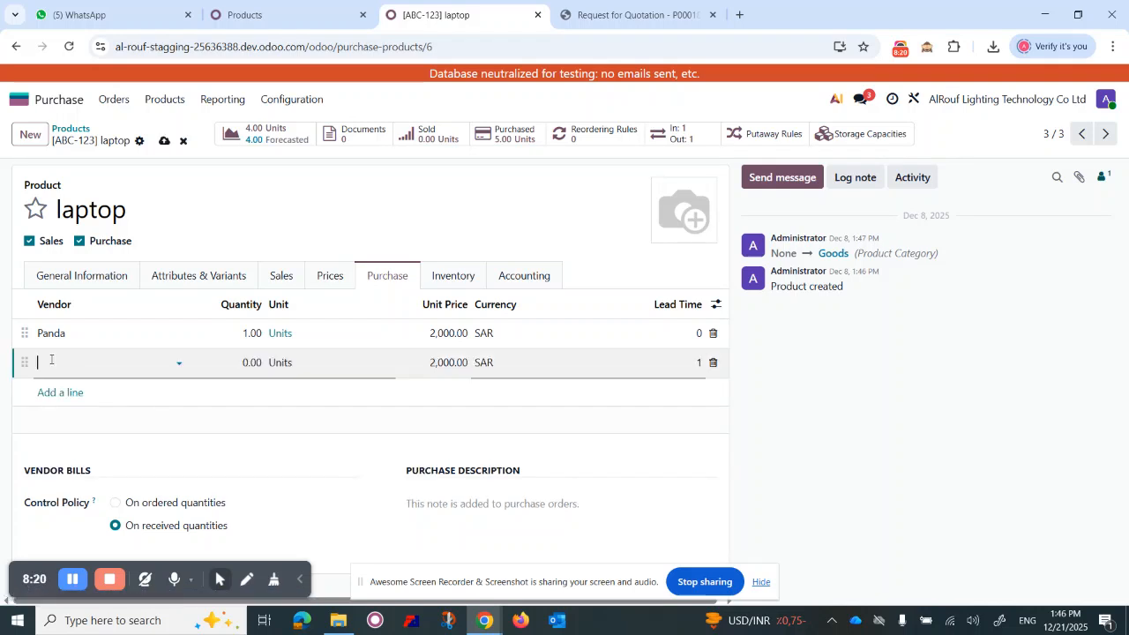
{"action": "type", "text": "ex"}
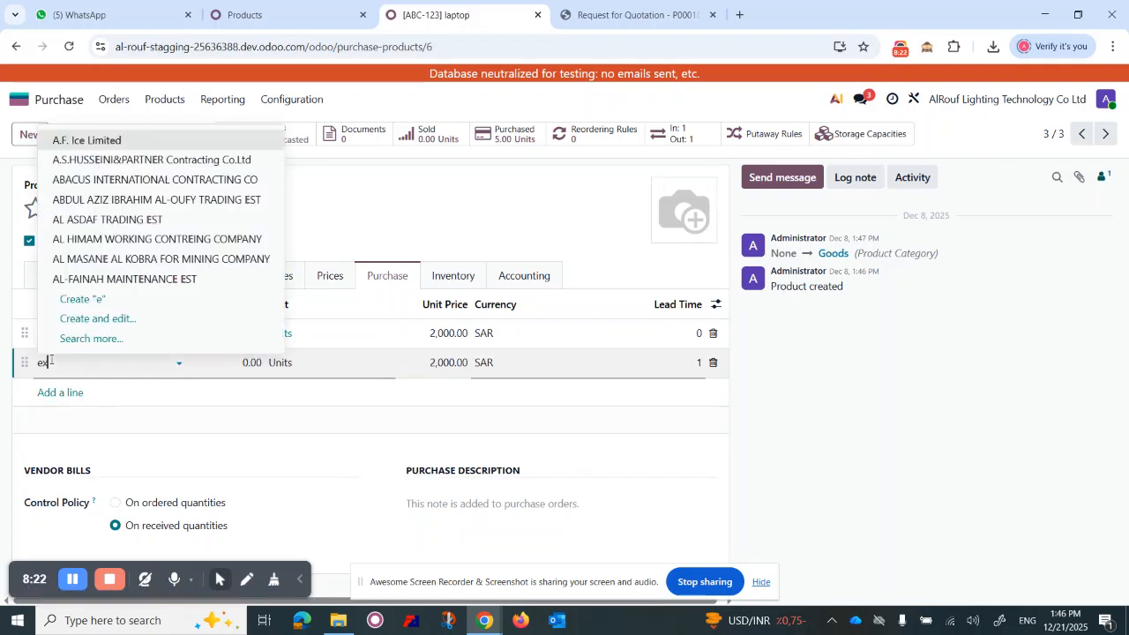
{"action": "type", "text": "tra"}
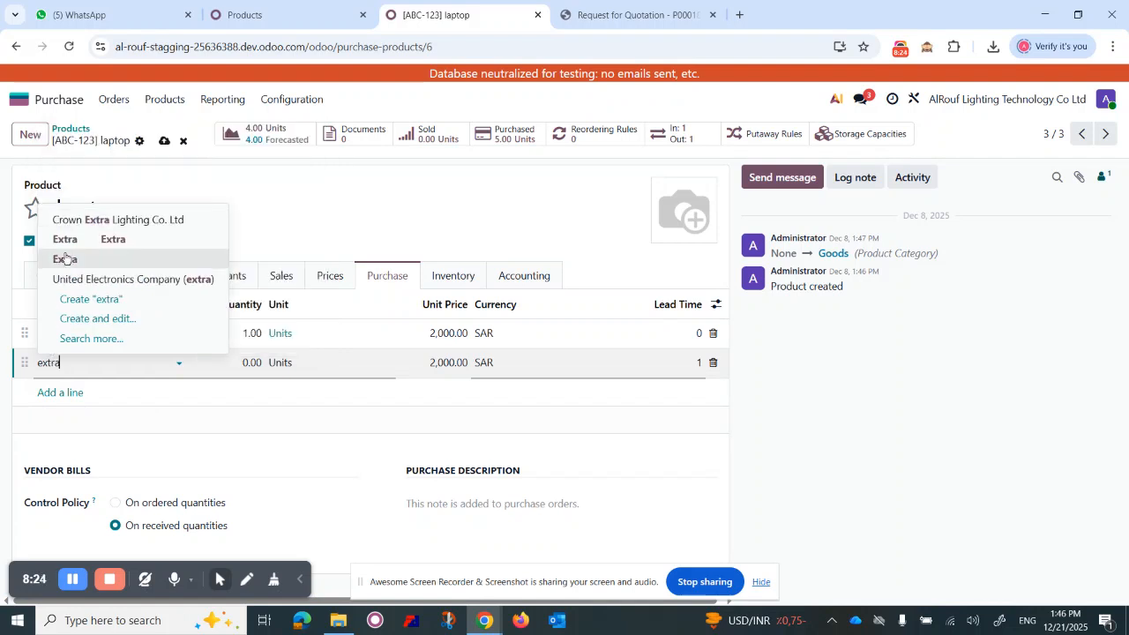
{"action": "left_click", "coordinate": [88, 240]}
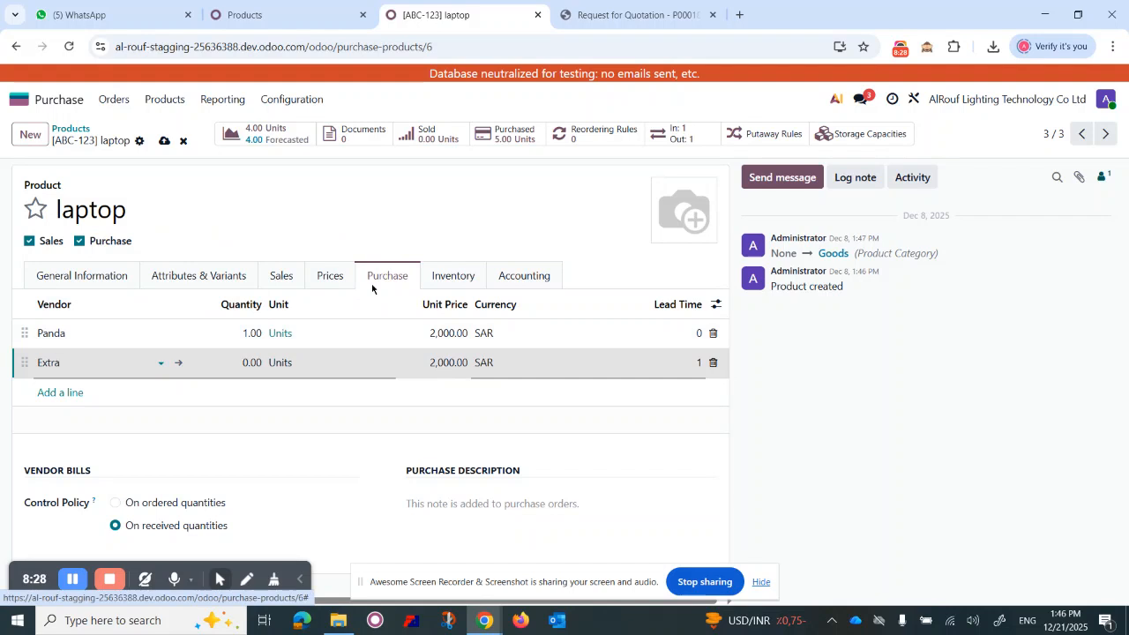
{"action": "left_click", "coordinate": [247, 362]}
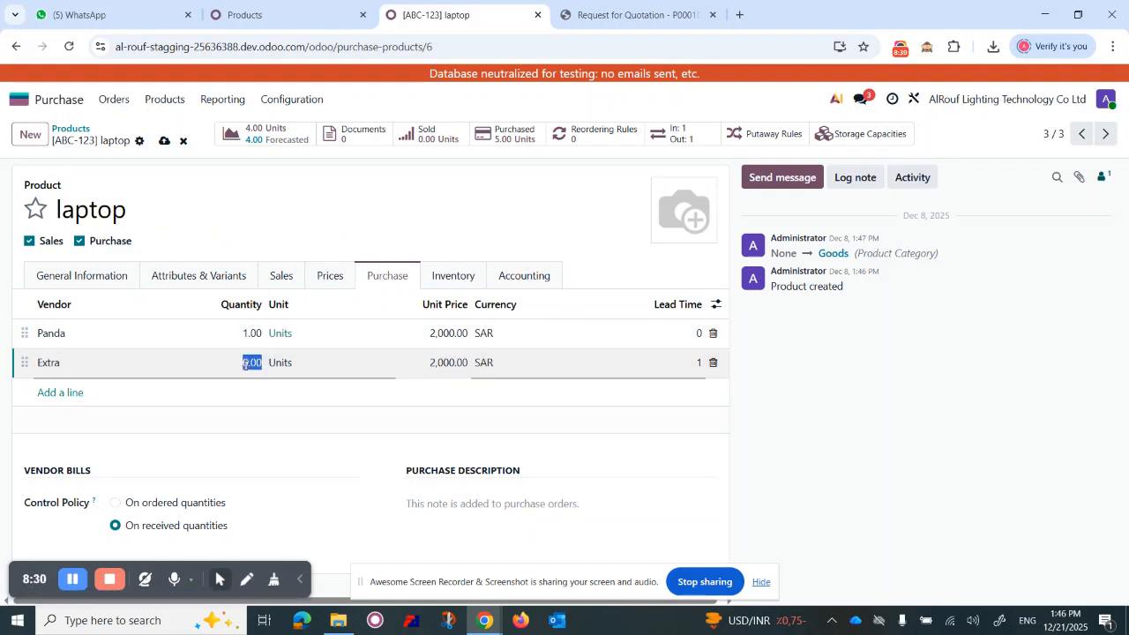
{"action": "type", "text": "1"}
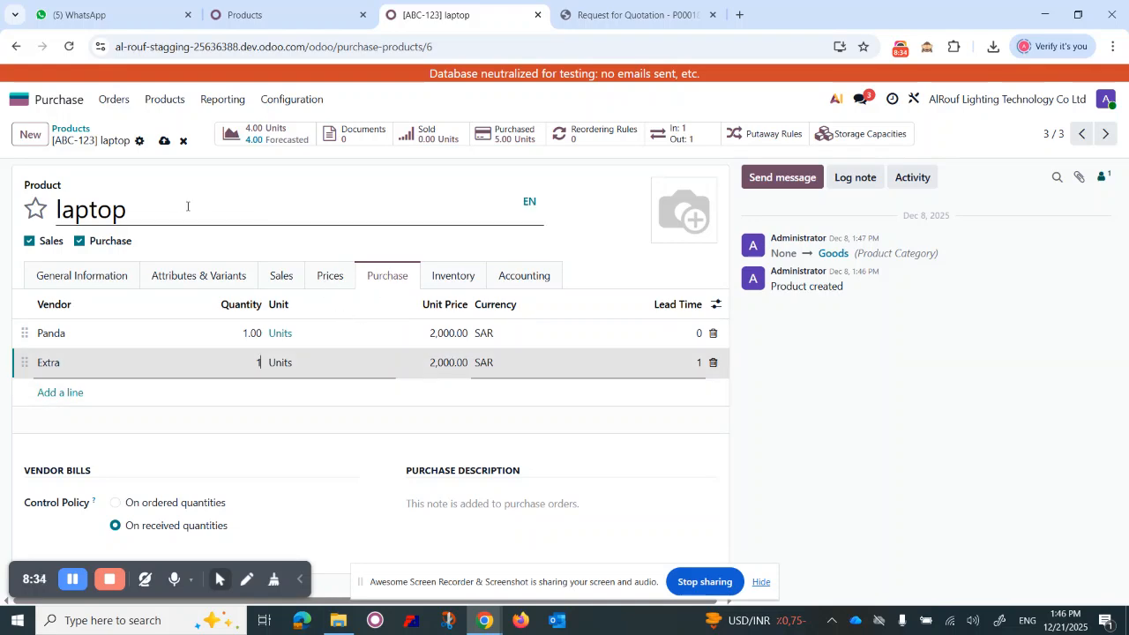
{"action": "left_click", "coordinate": [163, 141]}
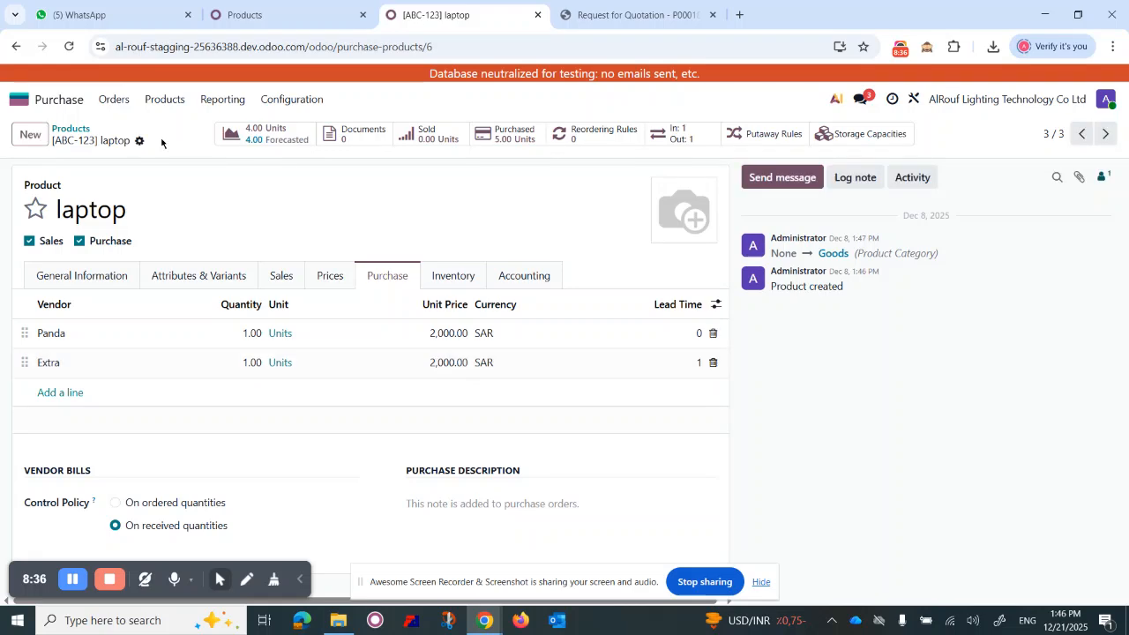
- Return to the Extra request and reload its vendor-filtered product catalog
{"action": "left_click", "coordinate": [265, 15]}
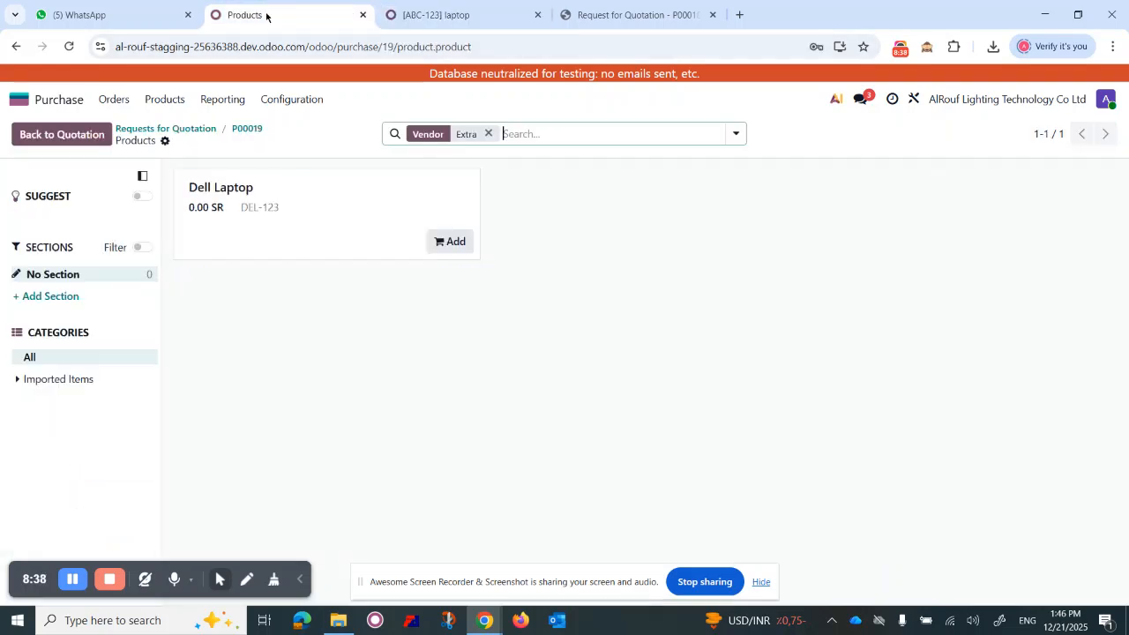
{"action": "left_click", "coordinate": [239, 130]}
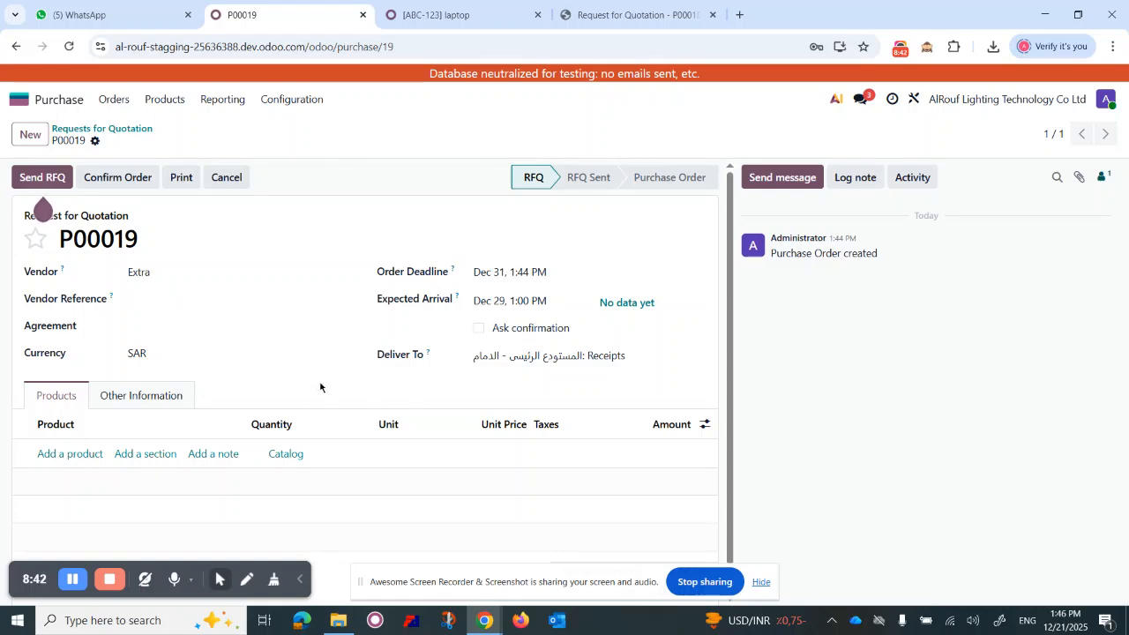
{"action": "left_click", "coordinate": [283, 455]}
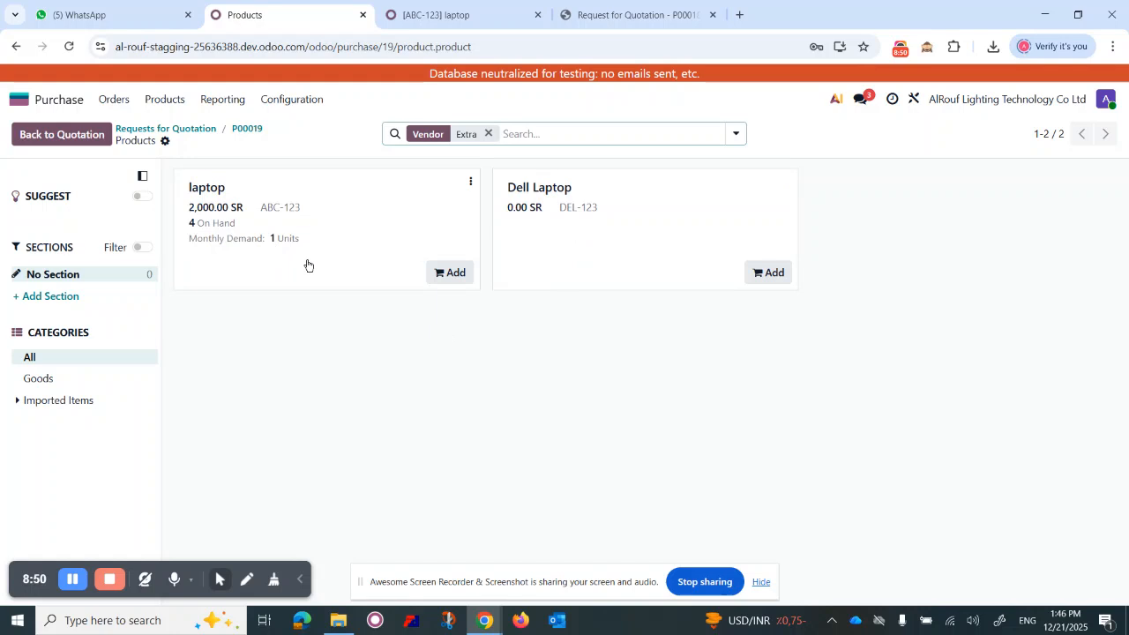
- Add 3 units of laptop and 2 units of Dell Laptop from the catalog, and return to the request
{"action": "left_click", "coordinate": [454, 273]}
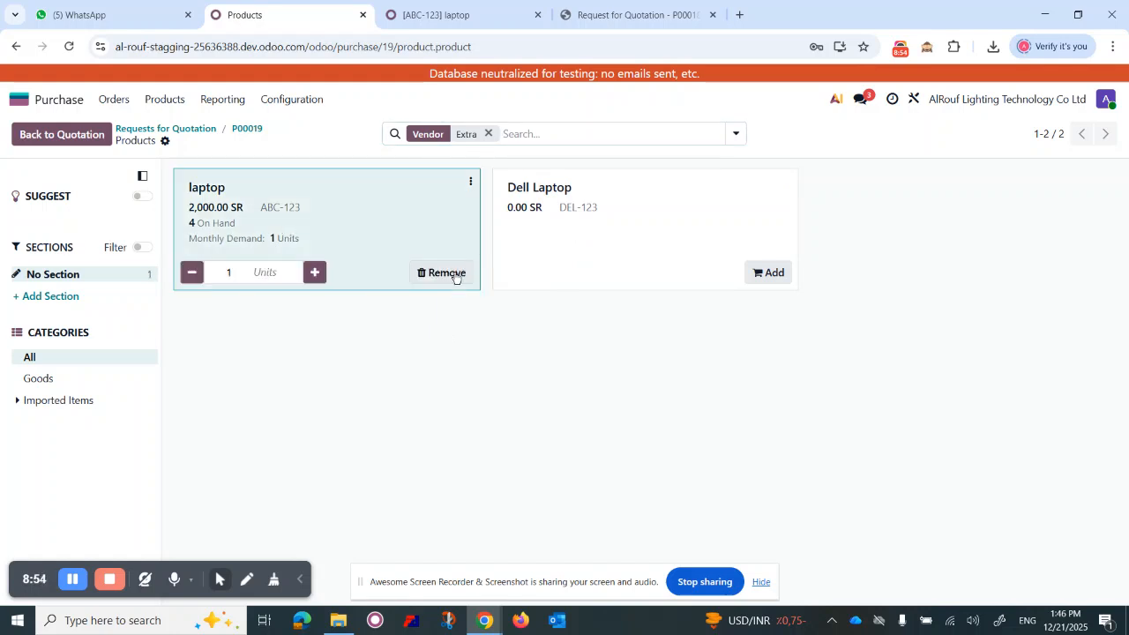
{"action": "left_click", "coordinate": [314, 273]}
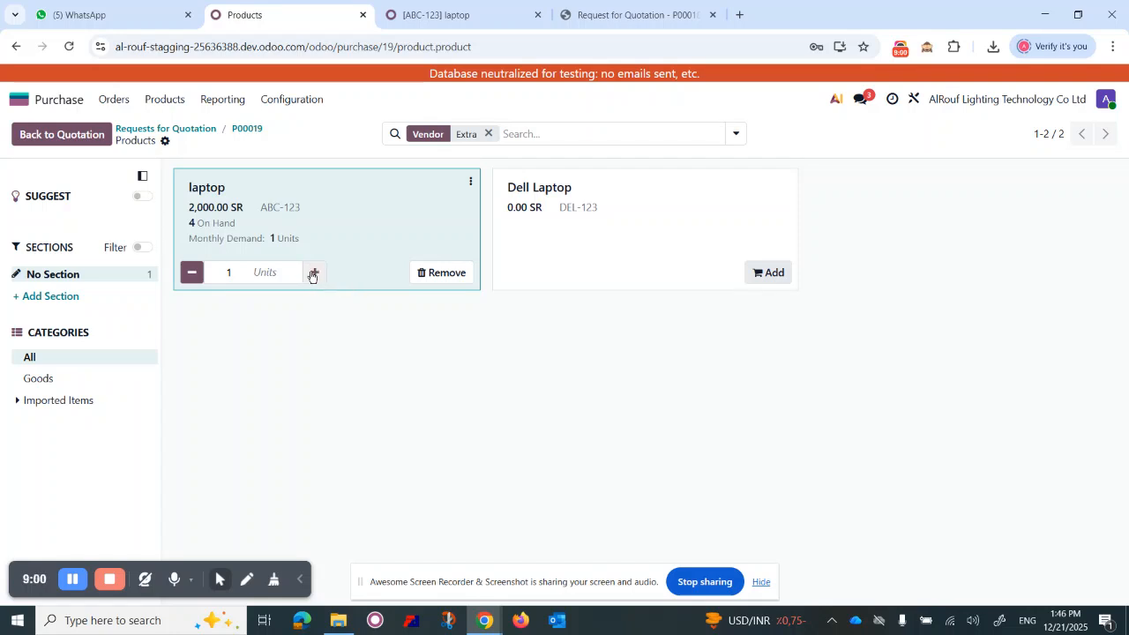
{"action": "left_click", "coordinate": [314, 274]}
{"action": "left_click", "coordinate": [761, 275]}
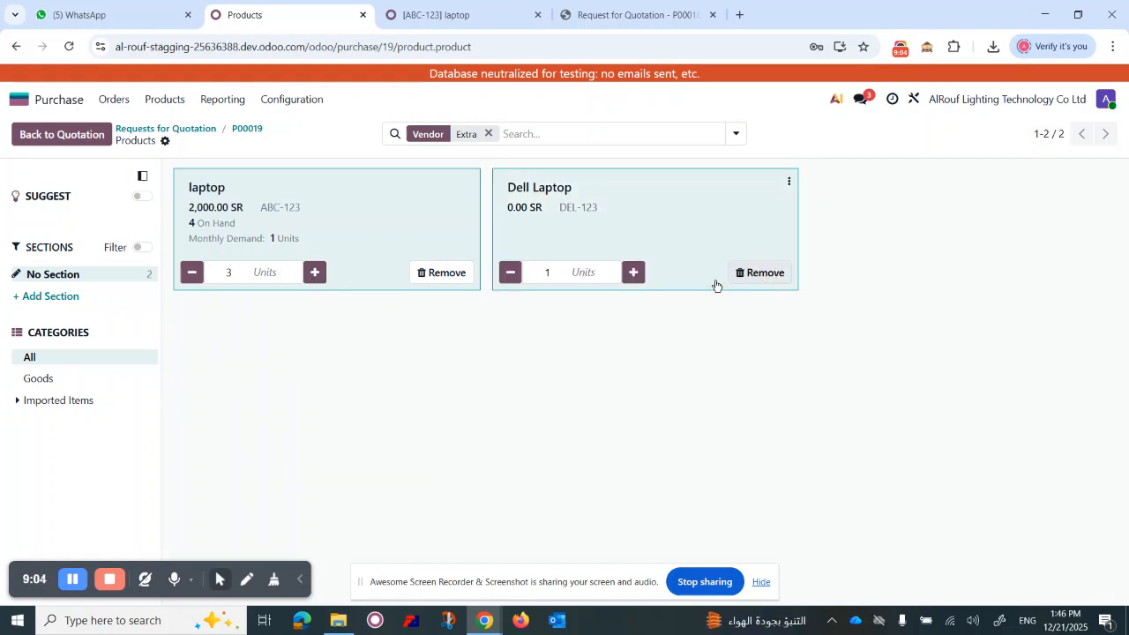
{"action": "left_click", "coordinate": [634, 275]}
{"action": "left_click", "coordinate": [247, 131]}
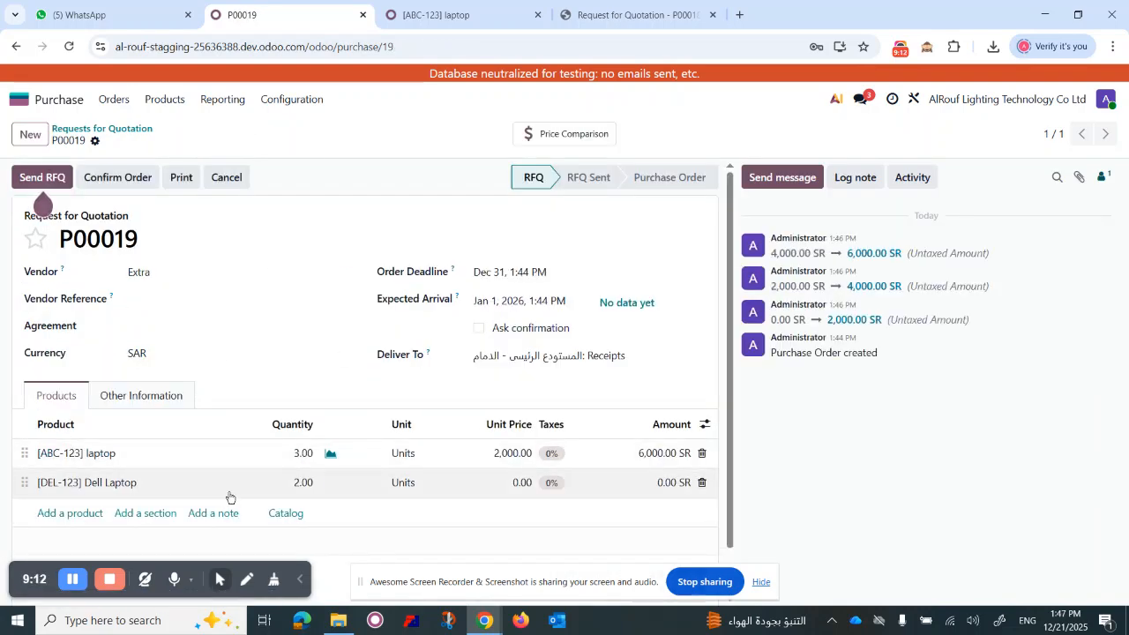
- Reopen the request's catalog, remove the Extra vendor filter and group the products by Product Category
{"action": "left_click", "coordinate": [291, 513]}
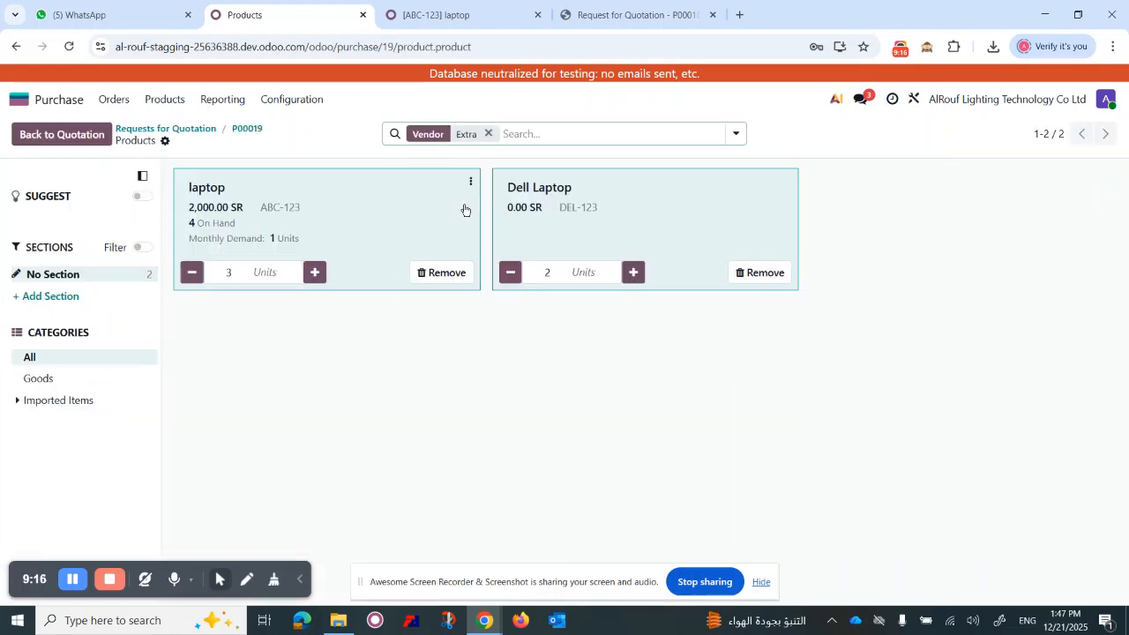
{"action": "left_click", "coordinate": [488, 135]}
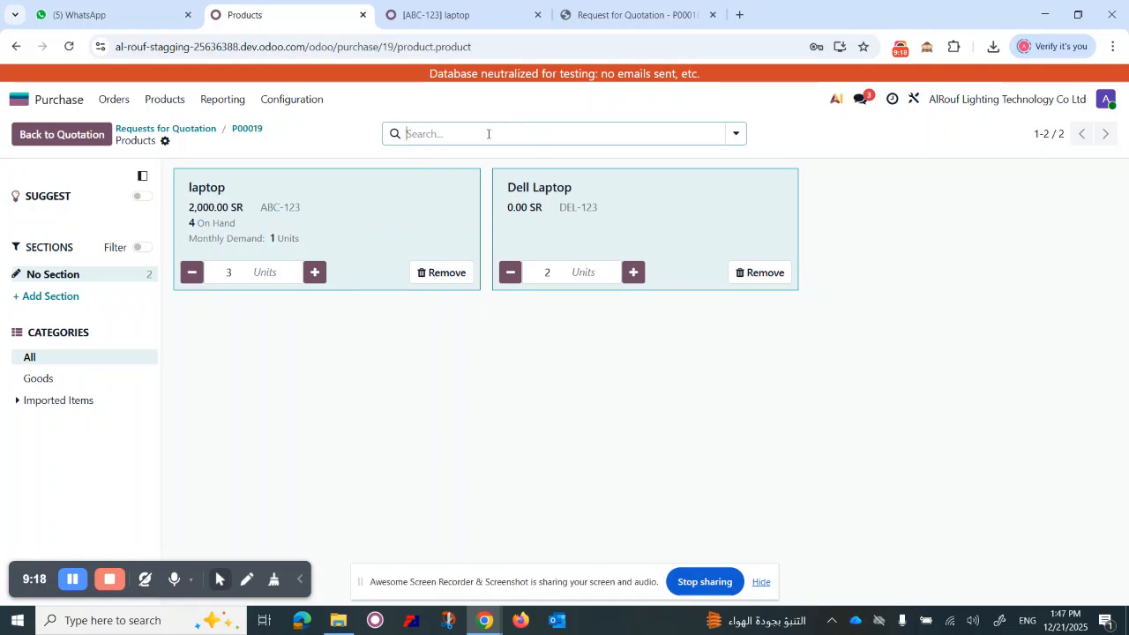
{"action": "left_click", "coordinate": [735, 133]}
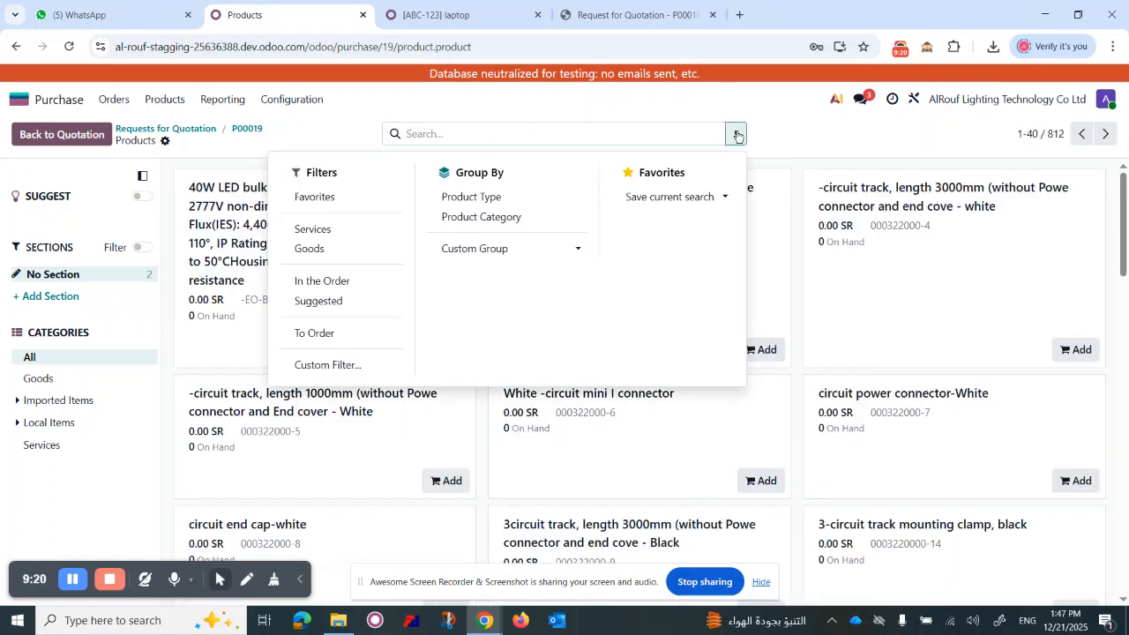
{"action": "left_click", "coordinate": [500, 218]}
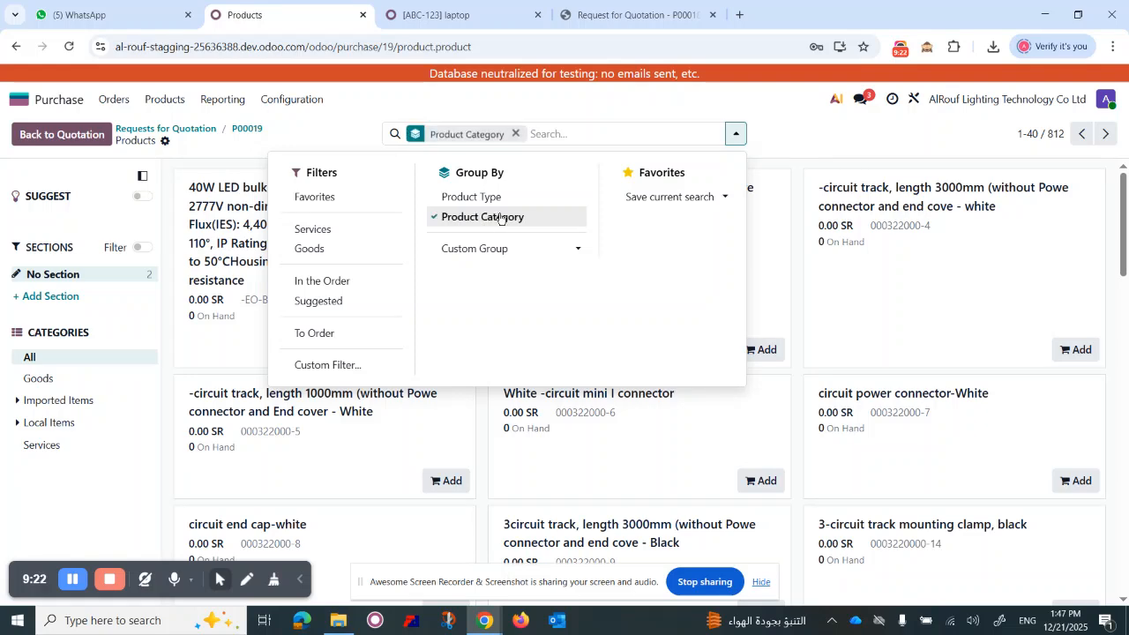
{"action": "left_click", "coordinate": [805, 125]}
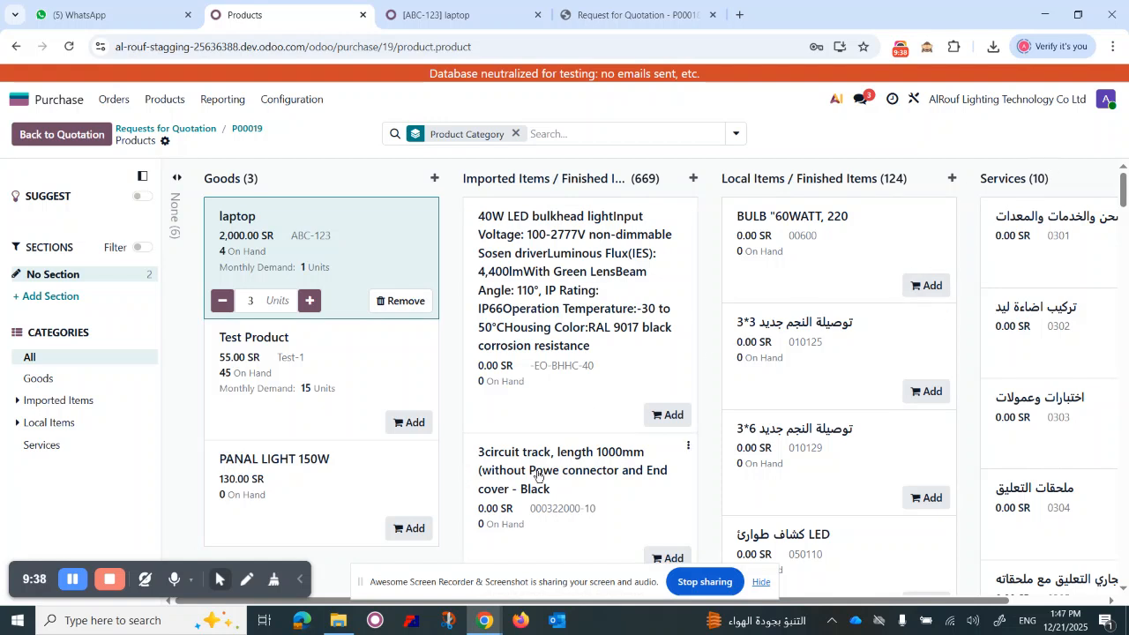
- Add one unit each of PANAL LIGHT 150W and Test Product from the Goods category, and return to the request
{"action": "left_click", "coordinate": [403, 528]}
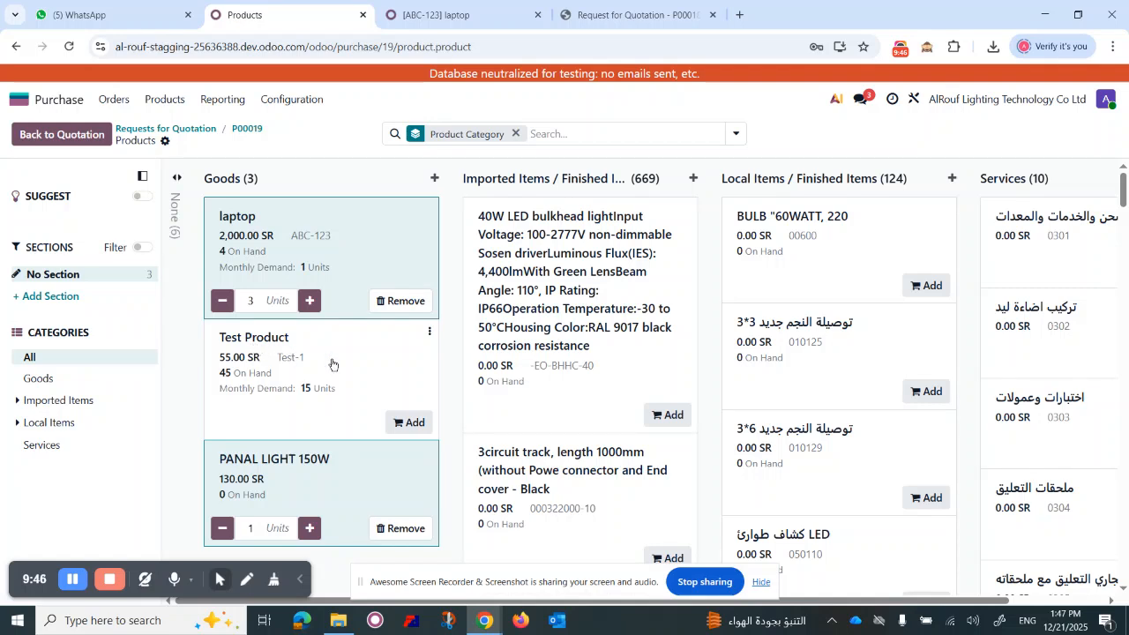
{"action": "left_click", "coordinate": [410, 423]}
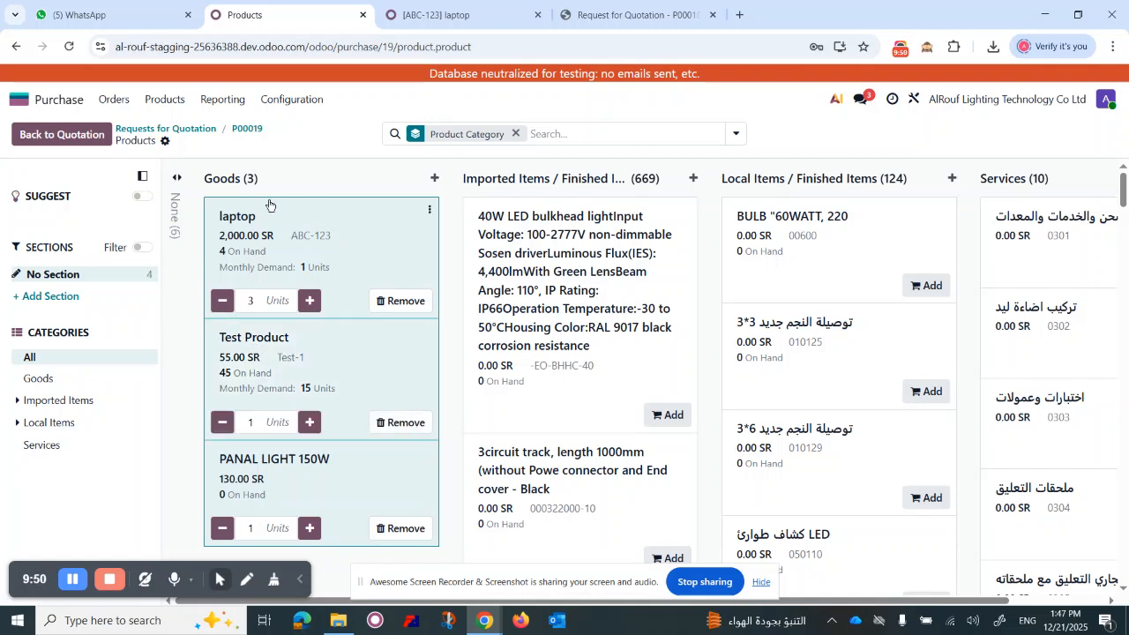
{"action": "left_click", "coordinate": [247, 129]}
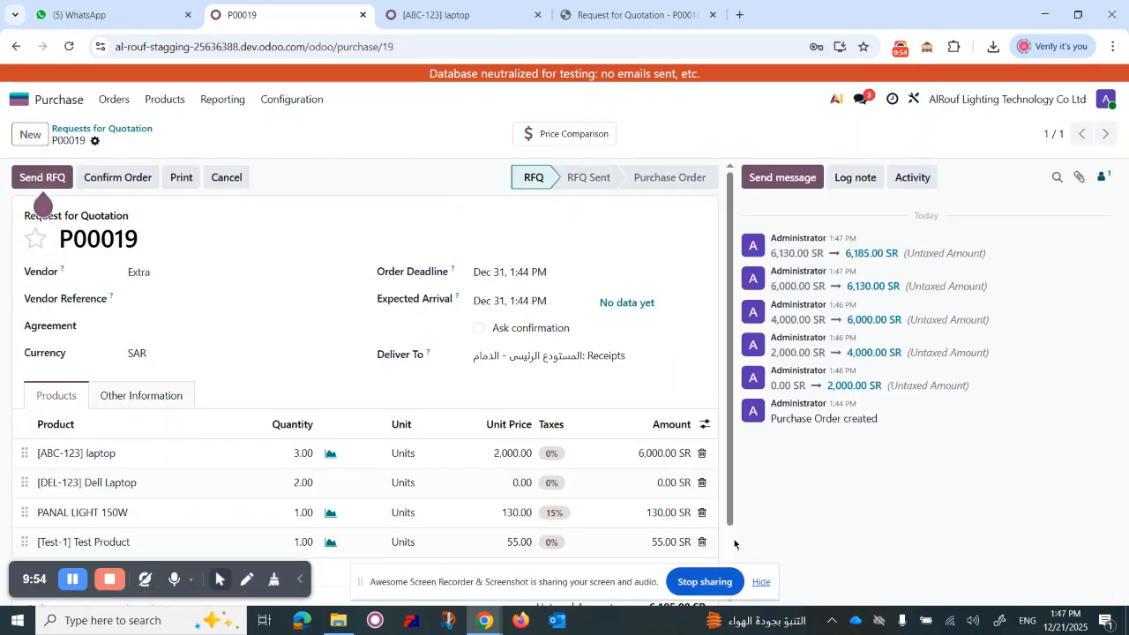
{"action": "scroll", "coordinate": [381, 344], "scroll_direction": "down", "scroll_amount": 1}
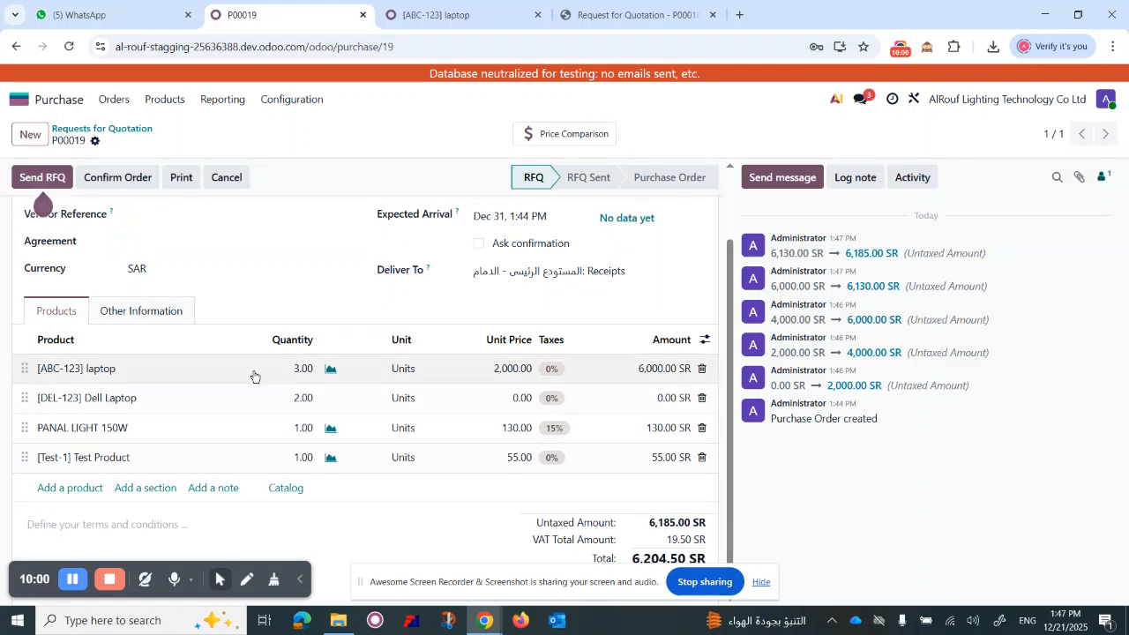
- Add a section named Electronics to the request and move it above the first product line
{"action": "left_click", "coordinate": [154, 490]}
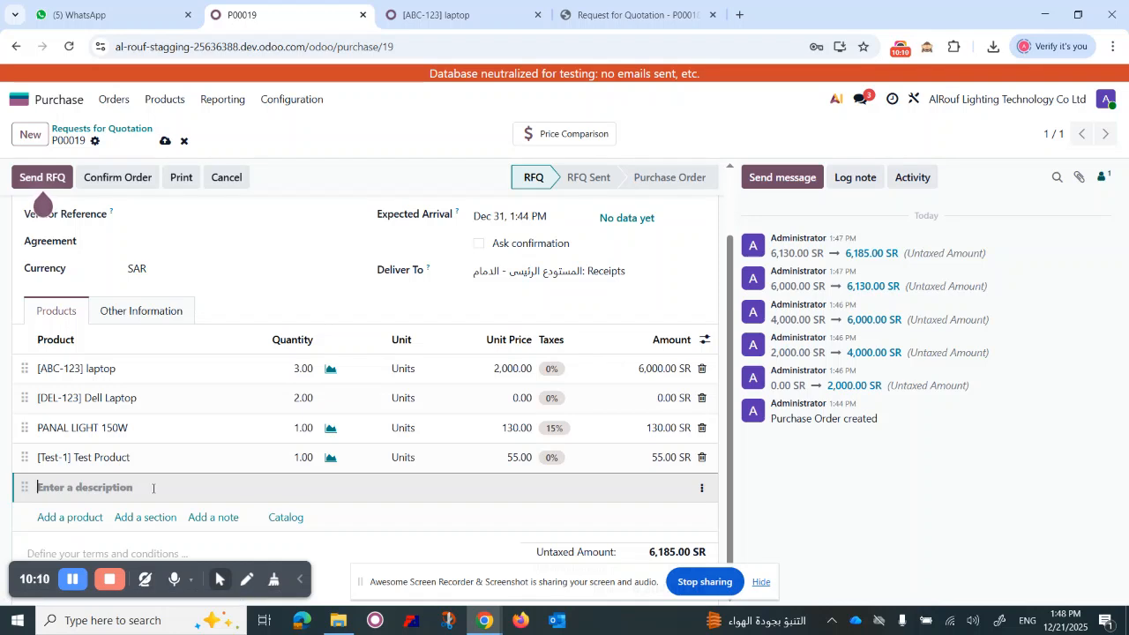
{"action": "type", "text": "Elev"}
{"action": "key", "text": "BackSpace"}
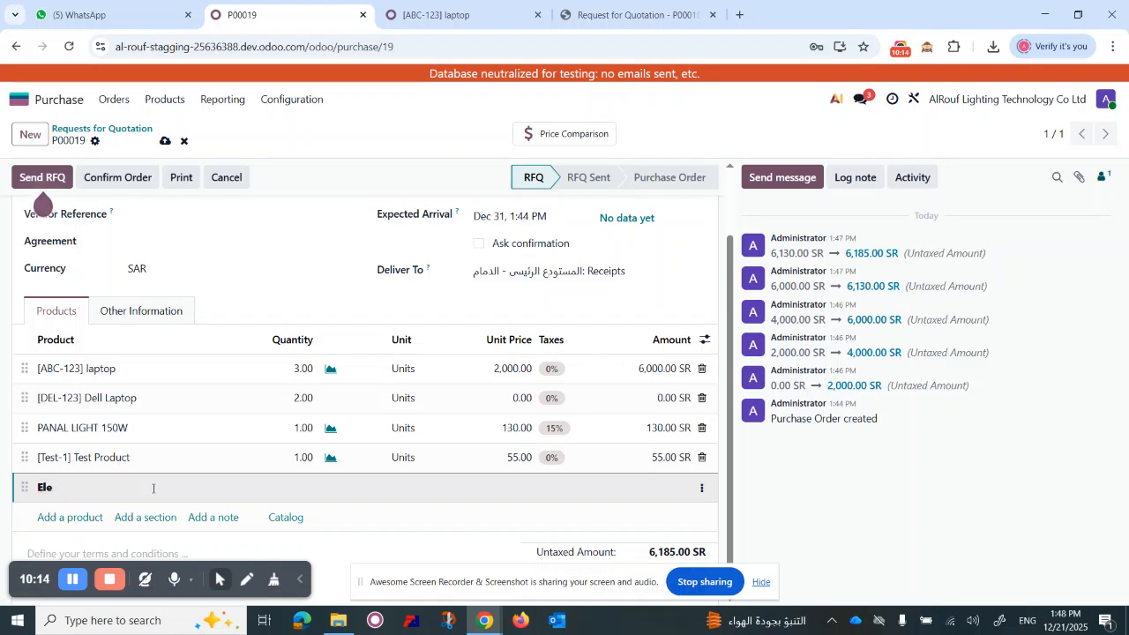
{"action": "type", "text": "ctronics"}
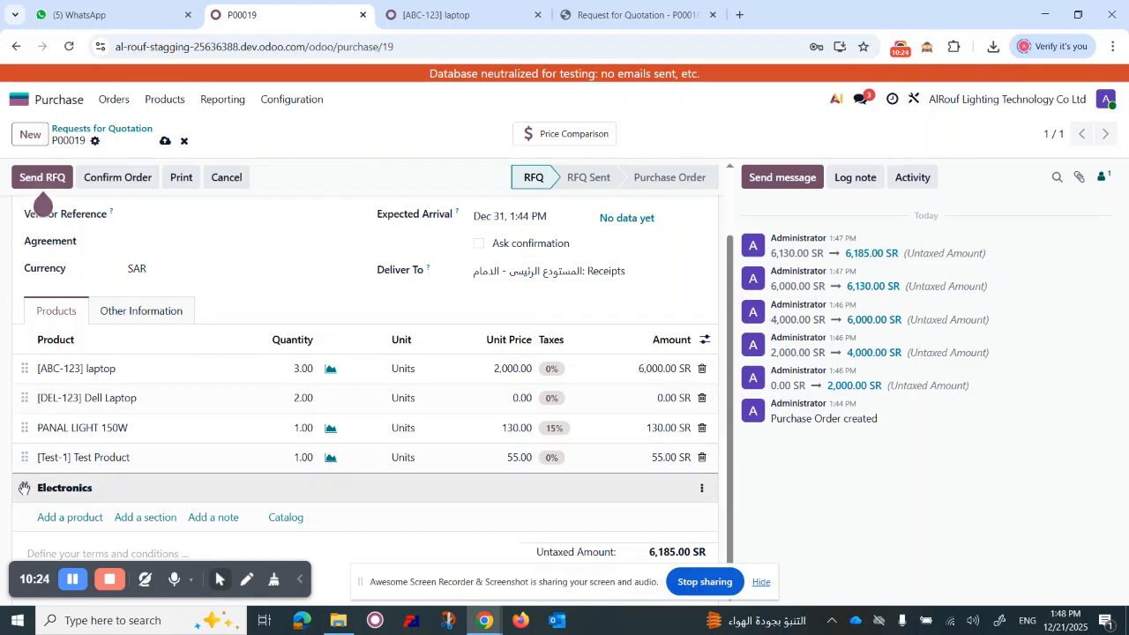
{"action": "left_click_drag", "start_coordinate": [23, 488], "coordinate": [23, 370]}
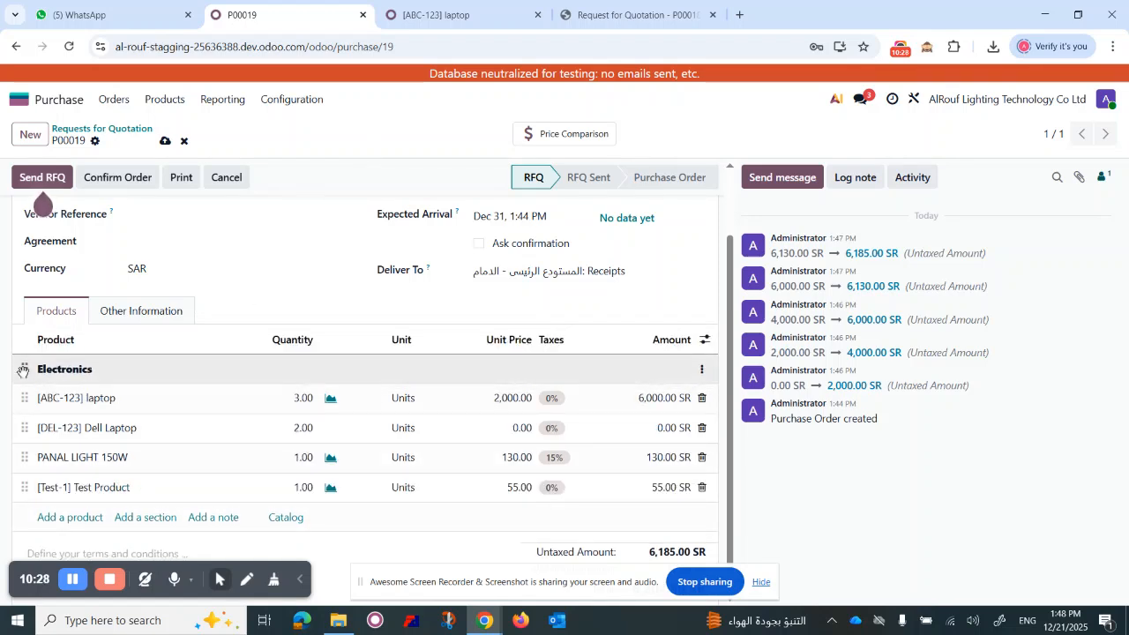
- Add a section named Delivery below the product lines and create a new product, Delivery Service, under it
{"action": "left_click", "coordinate": [151, 519]}
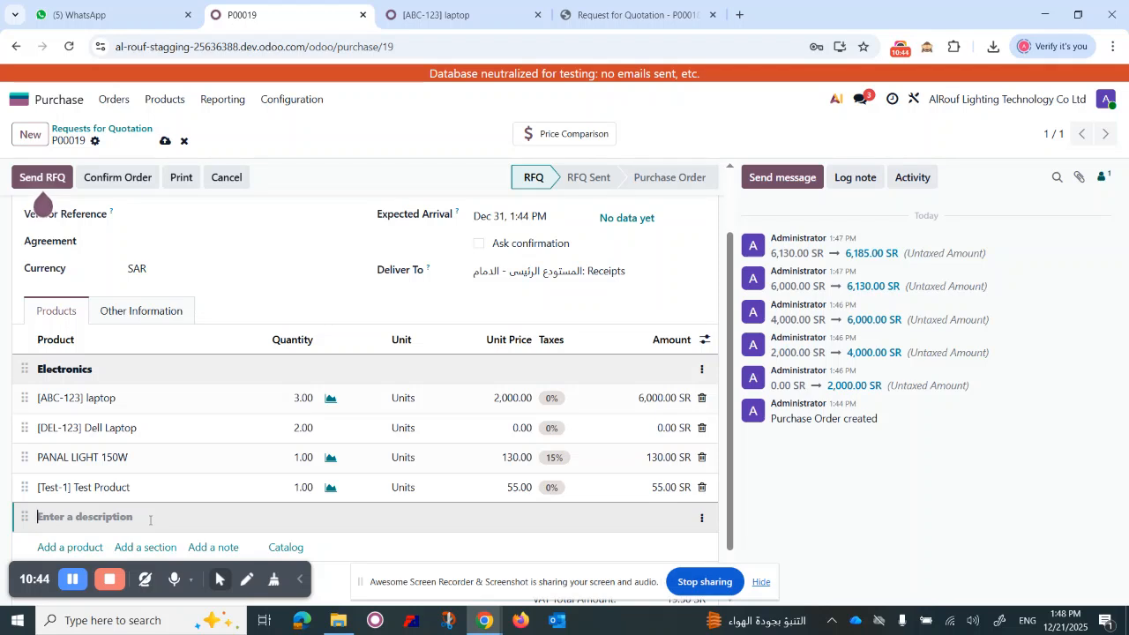
{"action": "type", "text": "Delivery"}
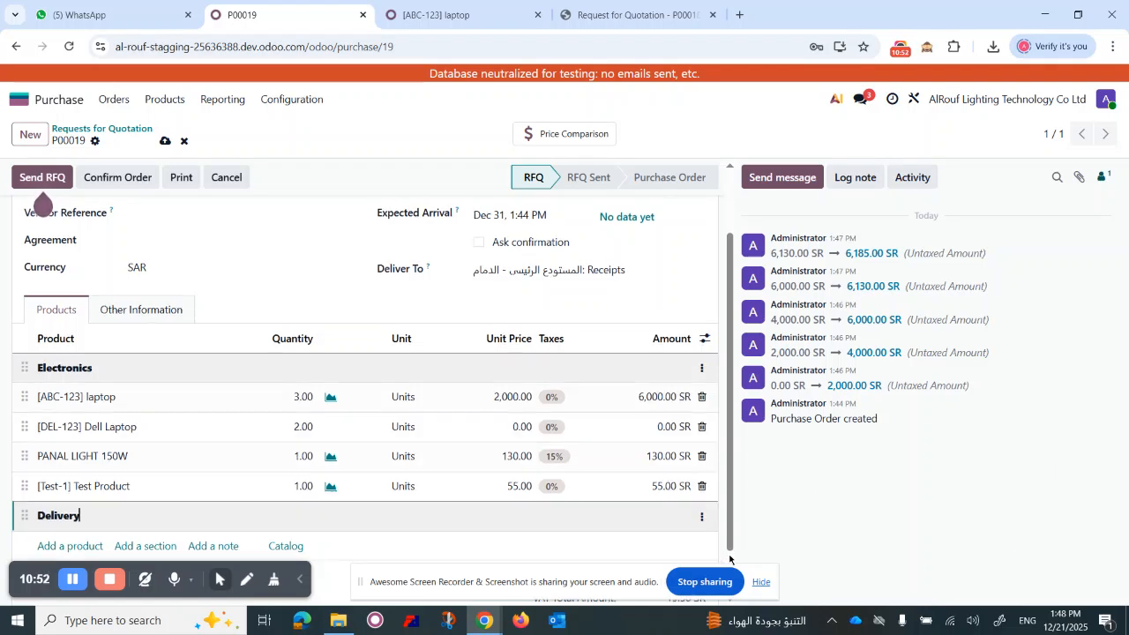
{"action": "scroll", "coordinate": [729, 559], "scroll_direction": "down", "scroll_amount": 1}
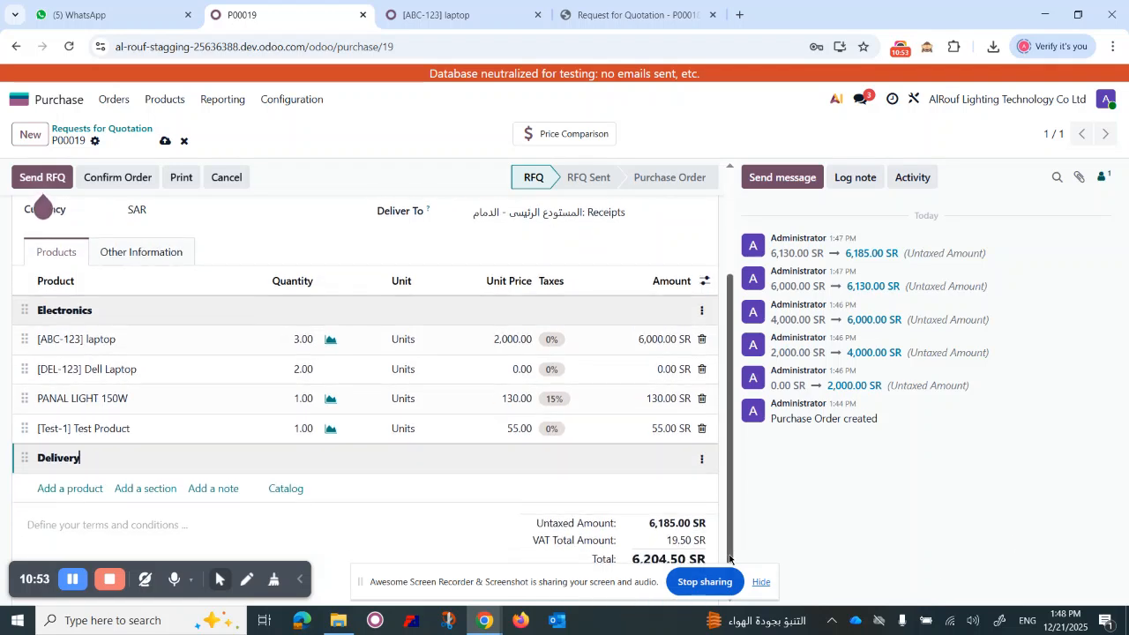
{"action": "left_click", "coordinate": [64, 490]}
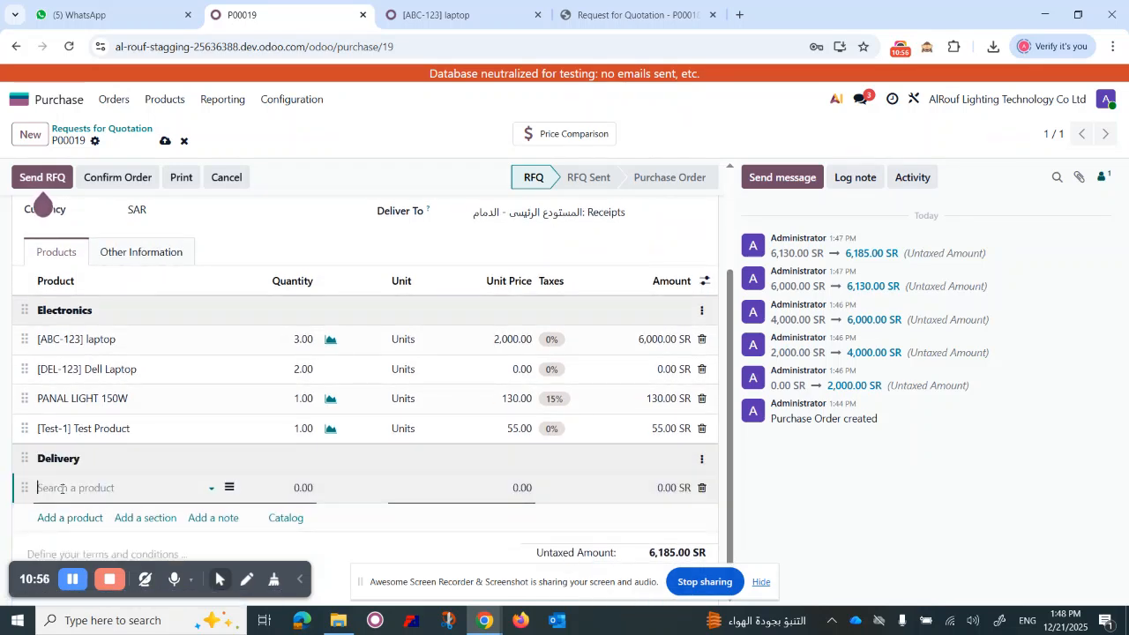
{"action": "type", "text": "Del"}
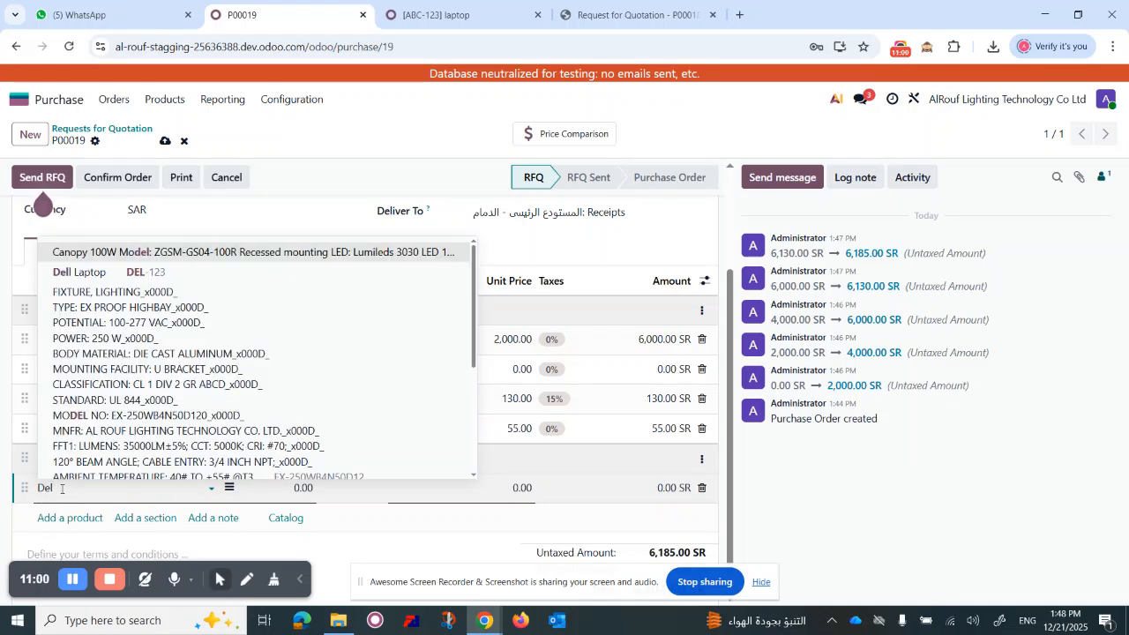
{"action": "type", "text": "e"}
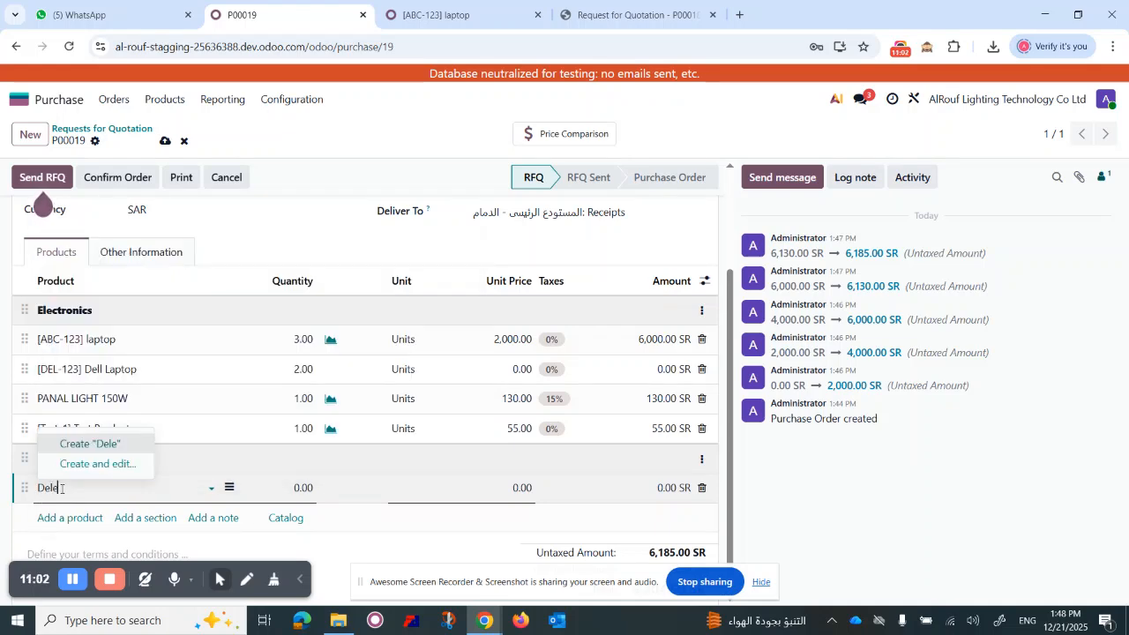
{"action": "type", "text": "viry"}
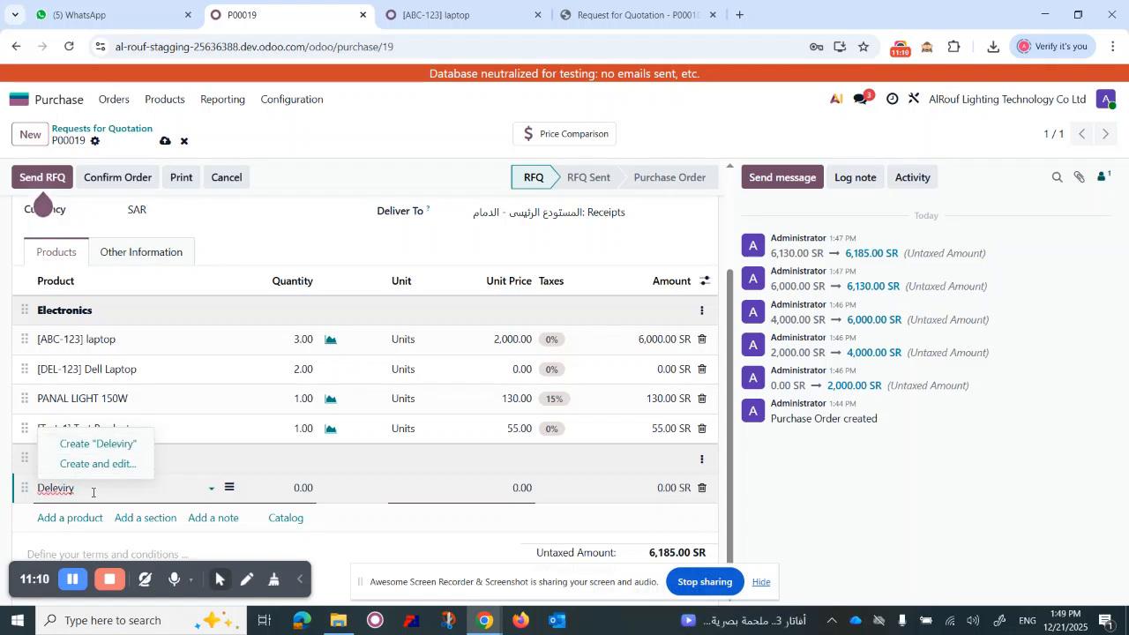
{"action": "type", "text": "ervice"}
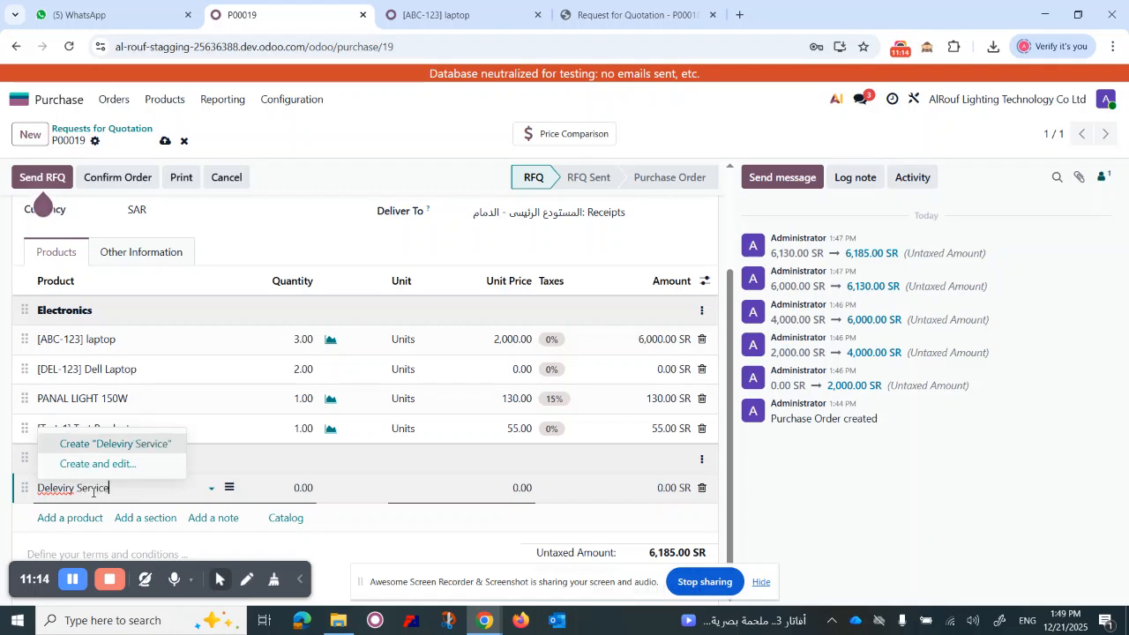
{"action": "right_click", "coordinate": [56, 488]}
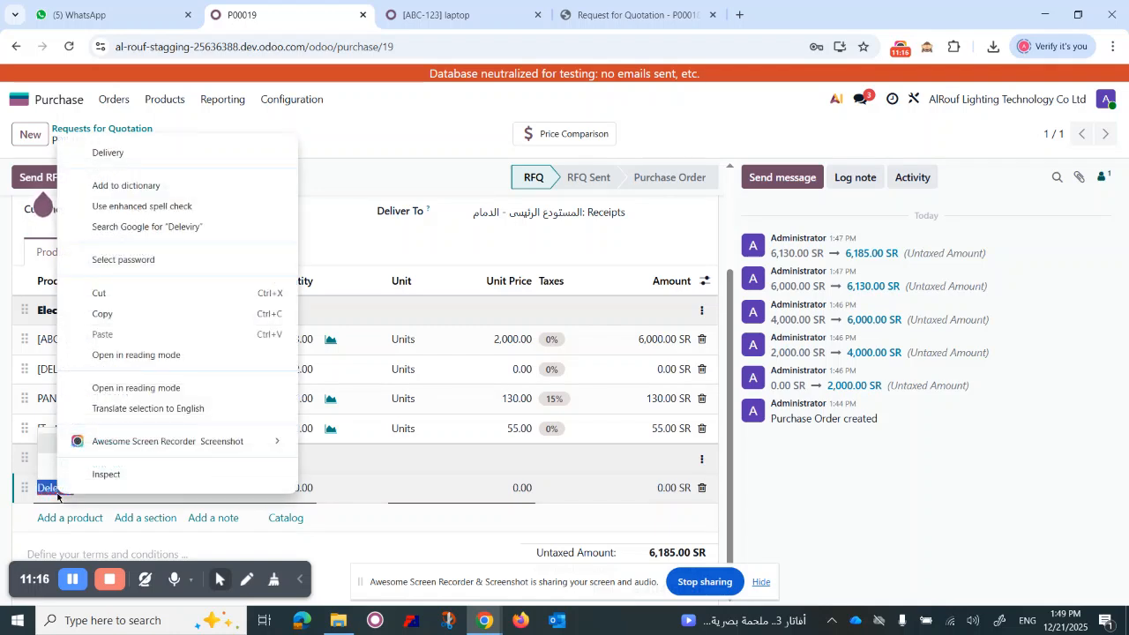
{"action": "left_click", "coordinate": [160, 152]}
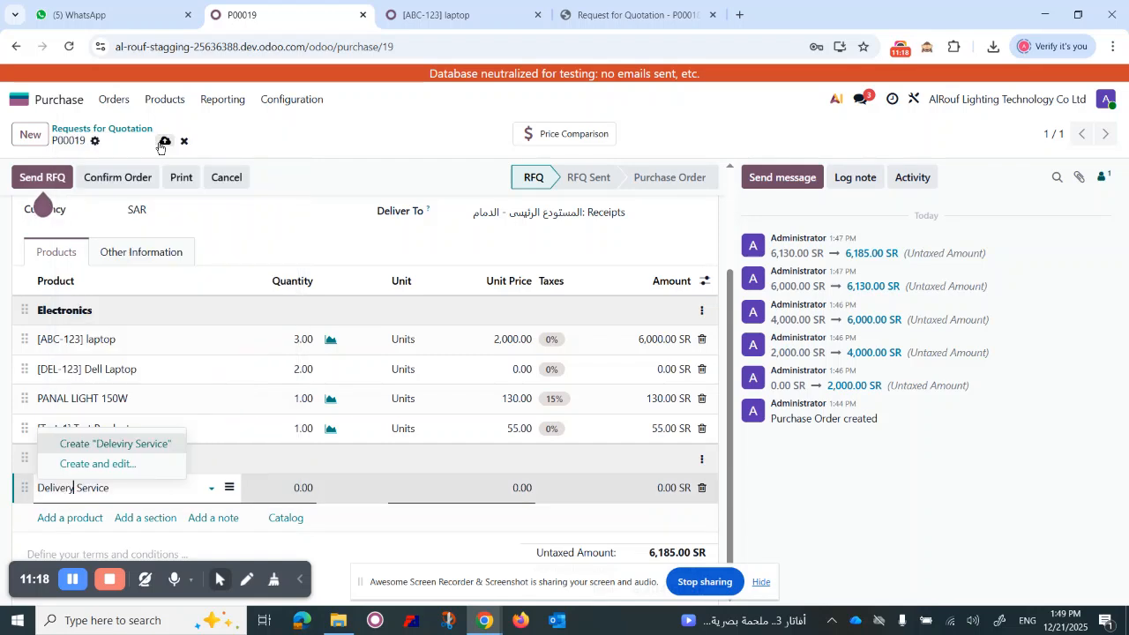
{"action": "left_click", "coordinate": [126, 453]}
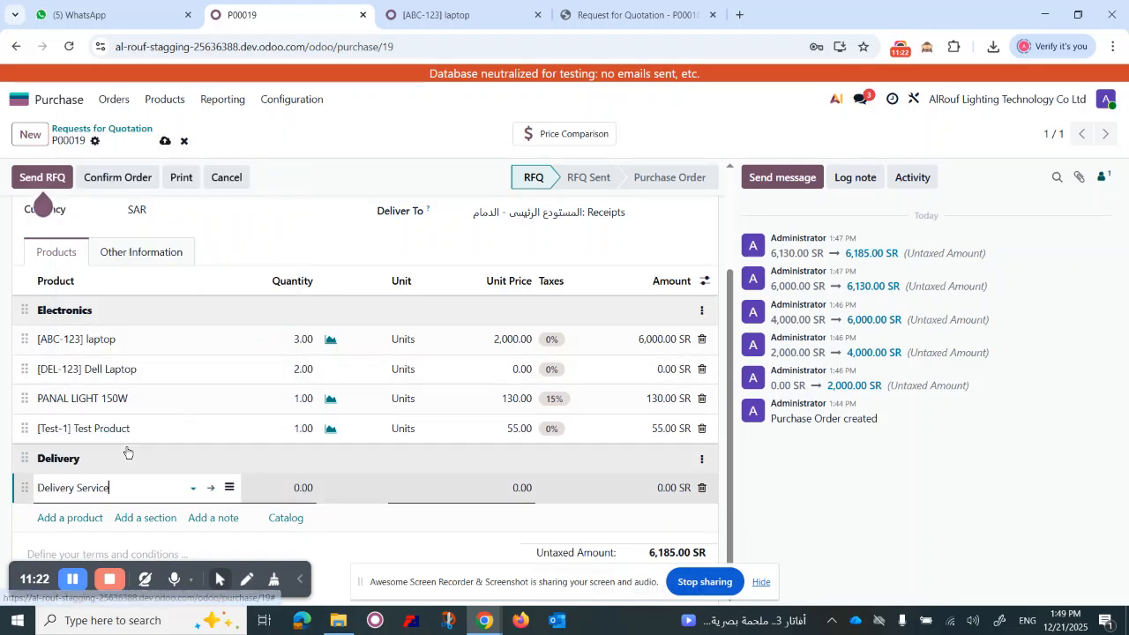
- Set the Delivery Service line's unit price to 300 and save the request
{"action": "left_click", "coordinate": [519, 488]}
{"action": "type", "text": "3"}
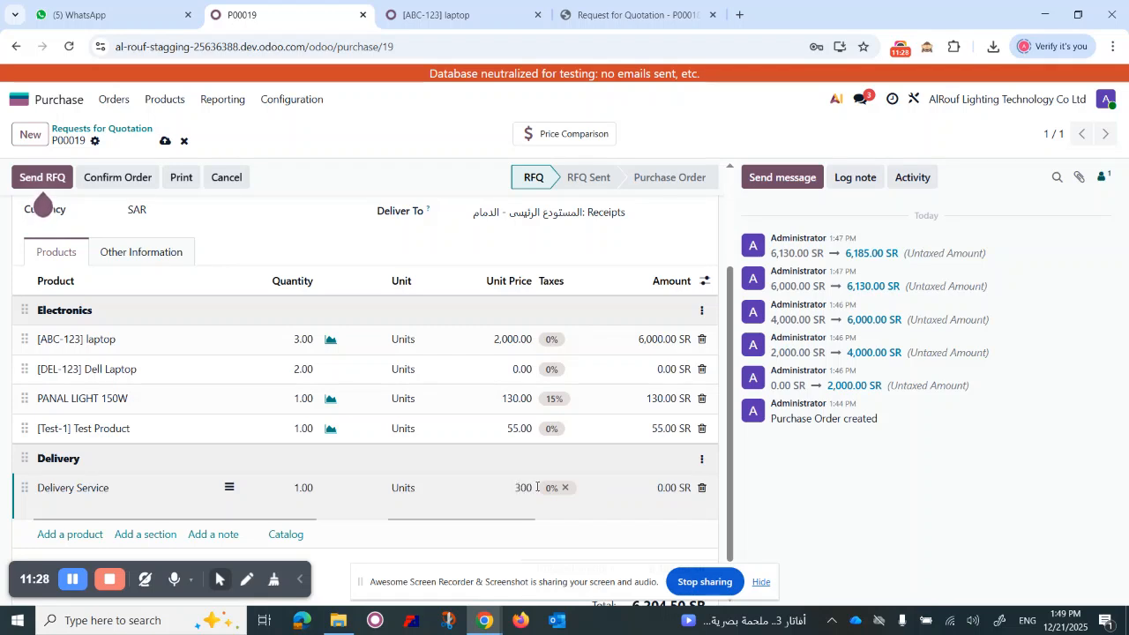
{"action": "left_click", "coordinate": [403, 135]}
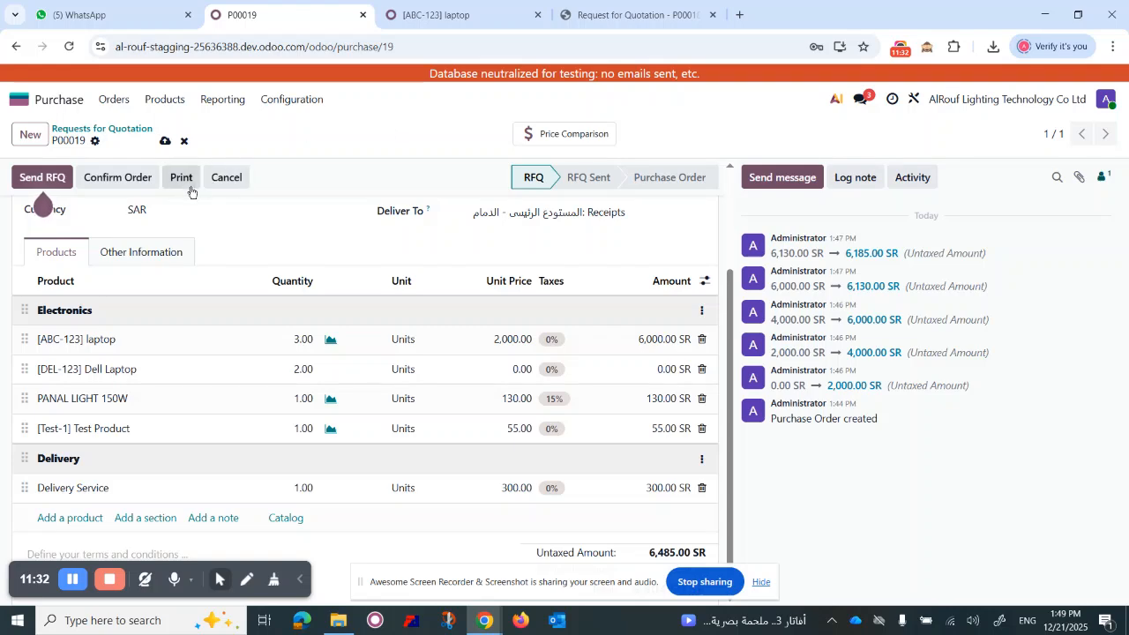
{"action": "left_click", "coordinate": [165, 141]}
- Print the Extra request for quotation as a PDF and open the downloaded file
{"action": "left_click", "coordinate": [180, 178]}
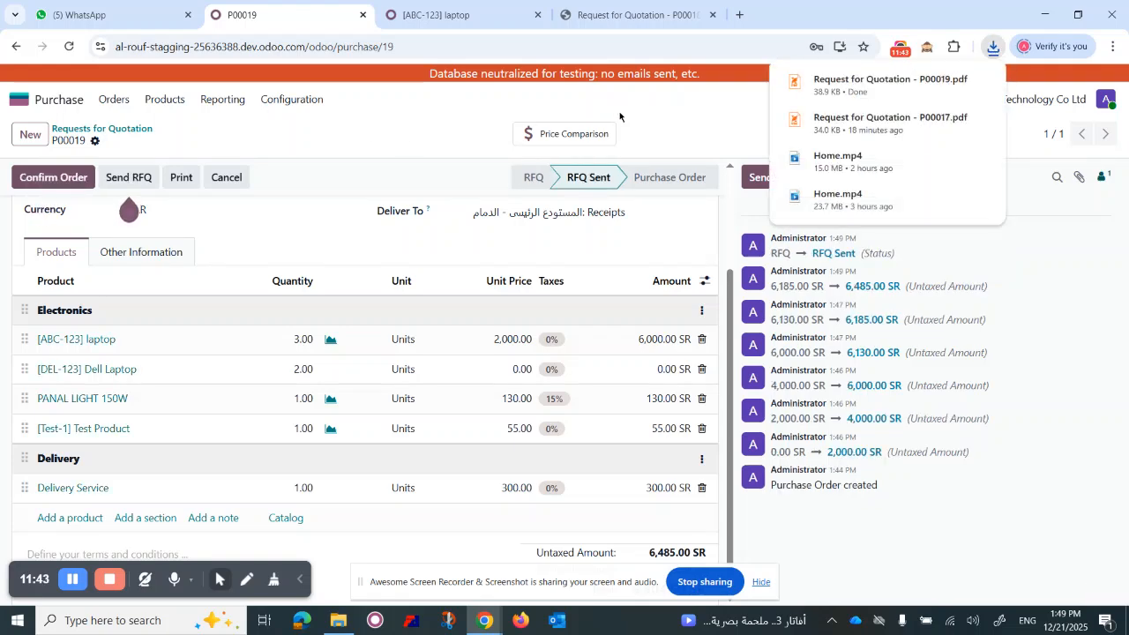
{"action": "left_click", "coordinate": [860, 86]}
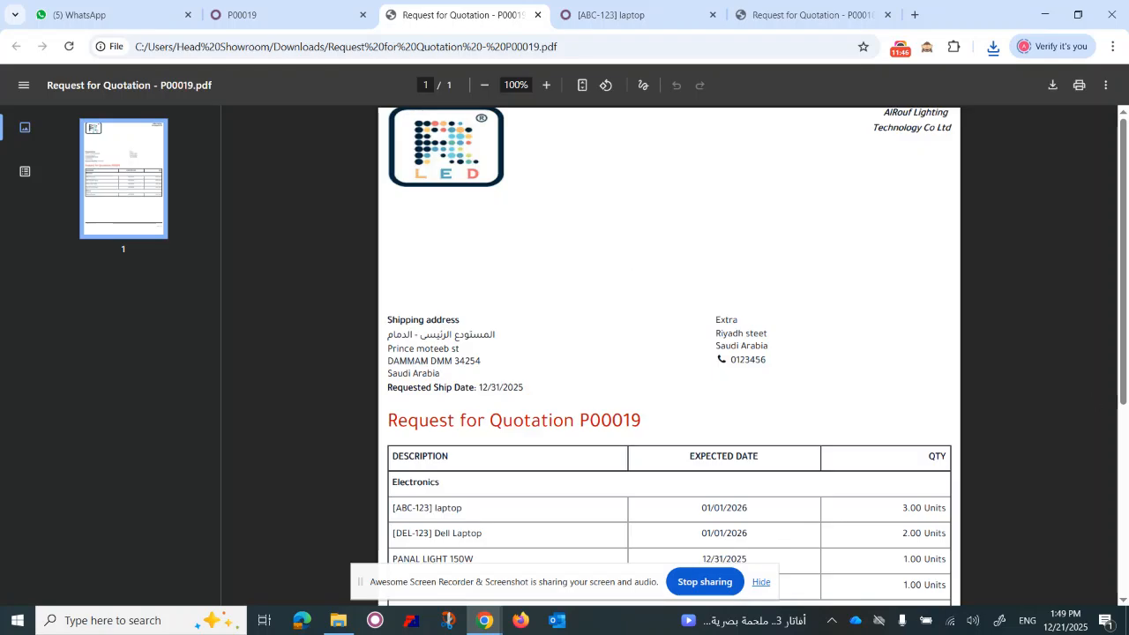
- Review the printed request's Electronics and Delivery sections in the PDF, and close the file
{"action": "scroll", "coordinate": [1123, 602], "scroll_direction": "down", "scroll_amount": 1}
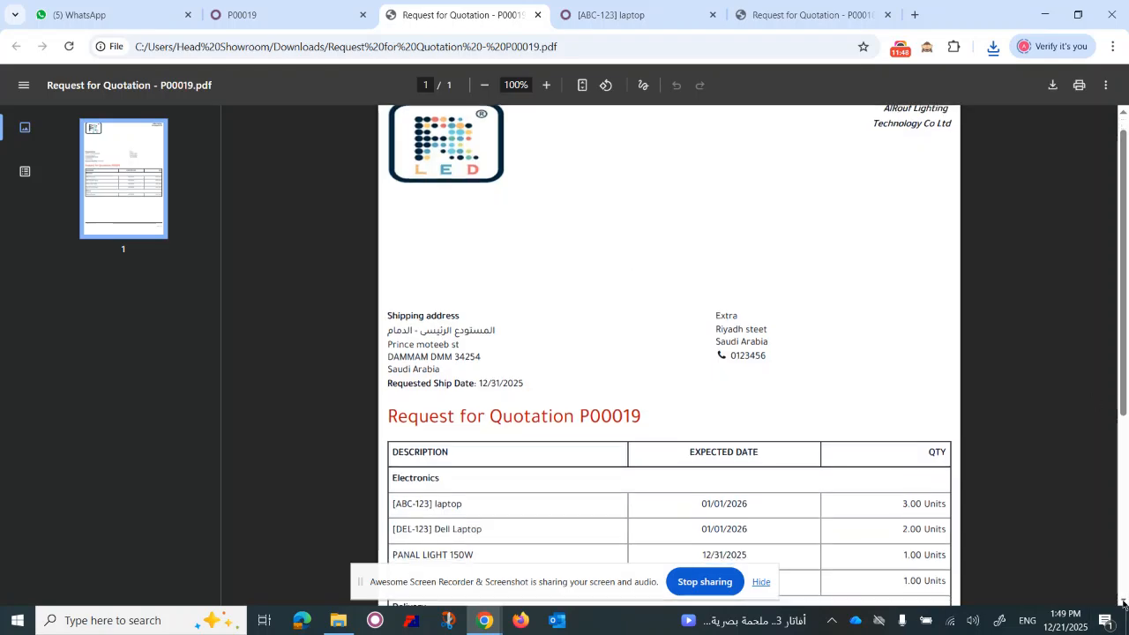
{"action": "scroll", "coordinate": [1124, 602], "scroll_direction": "down", "scroll_amount": 2}
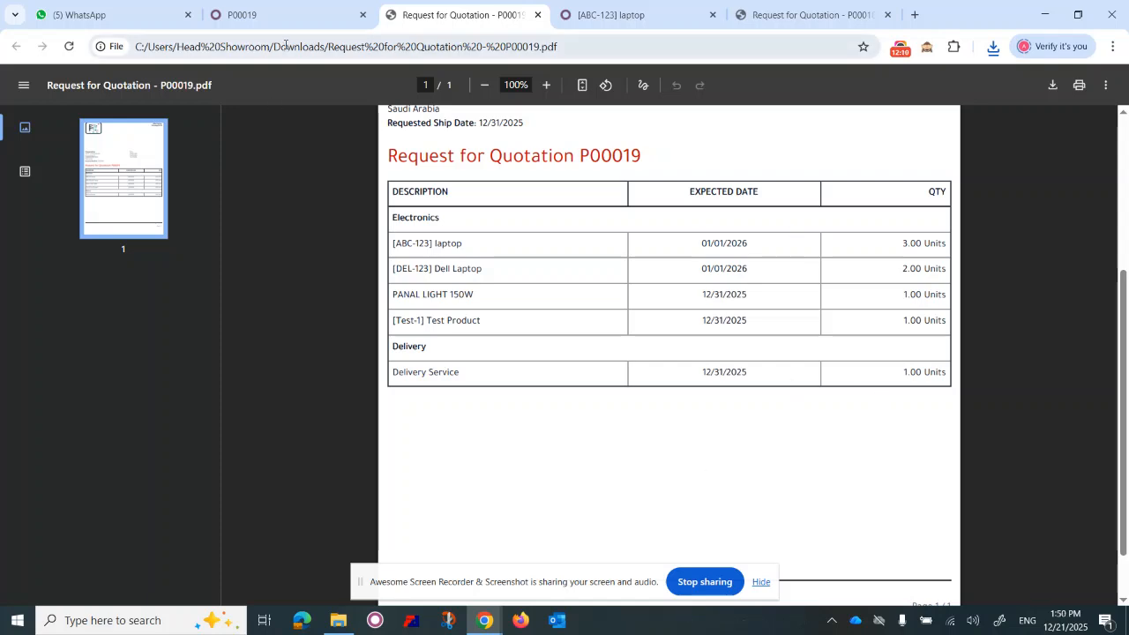
{"action": "left_click", "coordinate": [538, 15]}
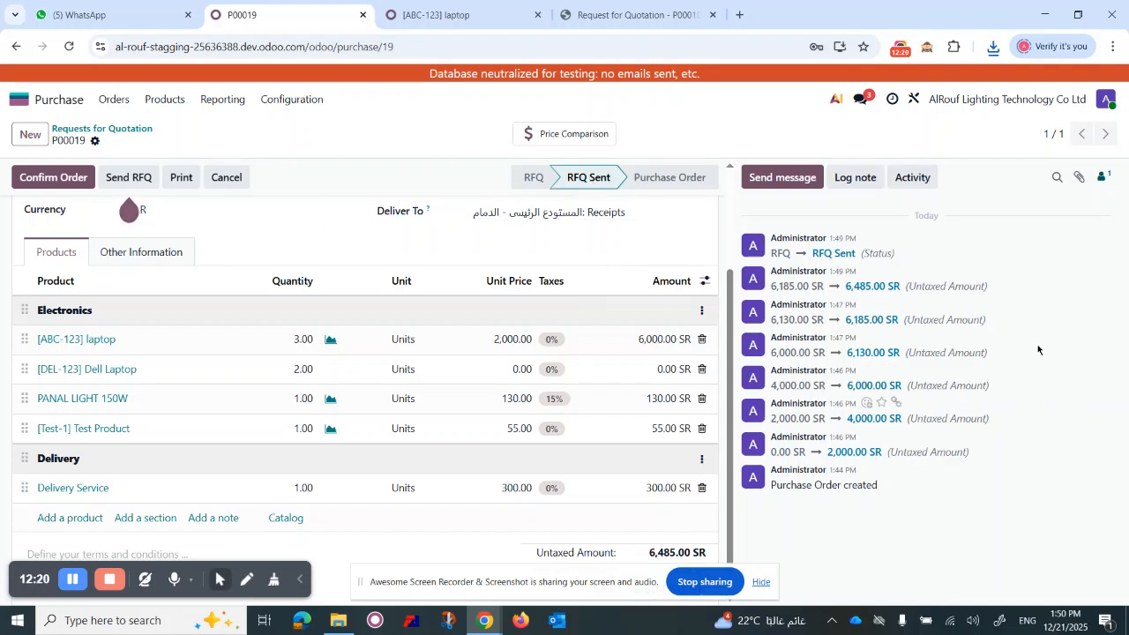
- Compare past purchase prices for the Dell Laptop and laptop products in the request's price comparison, and return to P00019
{"action": "left_click", "coordinate": [581, 137]}
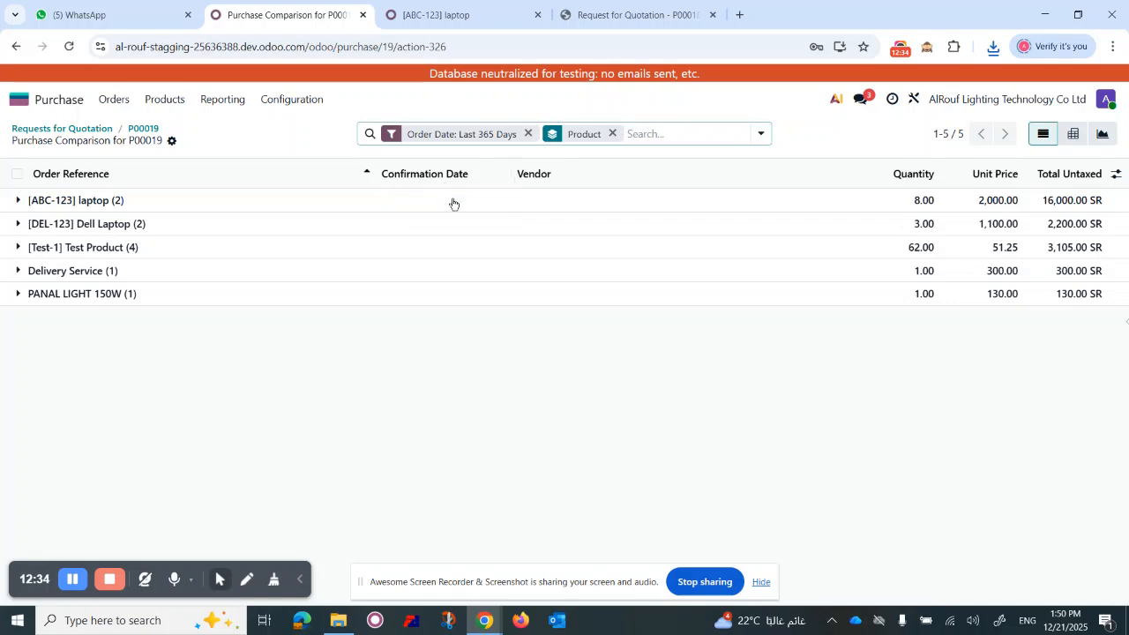
{"action": "left_click", "coordinate": [16, 225]}
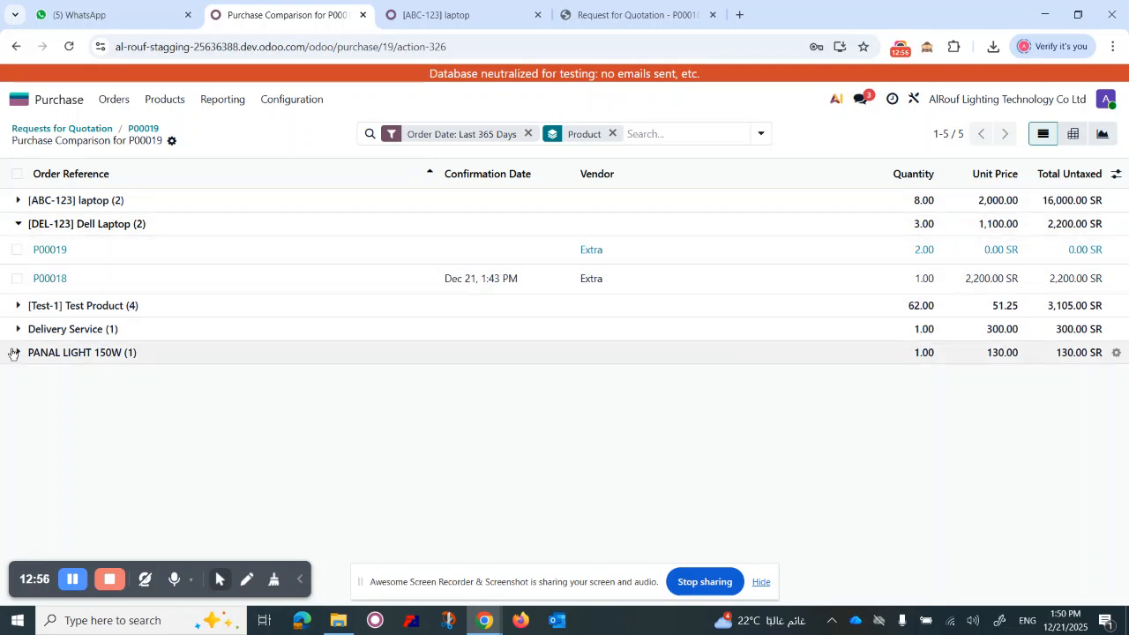
{"action": "left_click", "coordinate": [18, 202]}
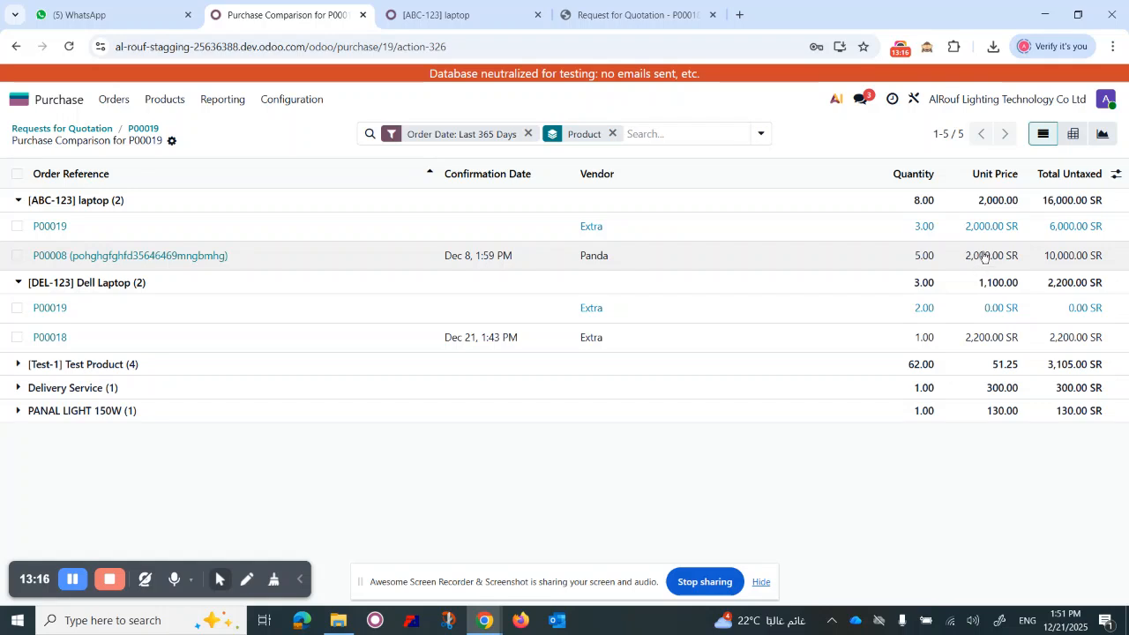
{"action": "left_click", "coordinate": [141, 131]}
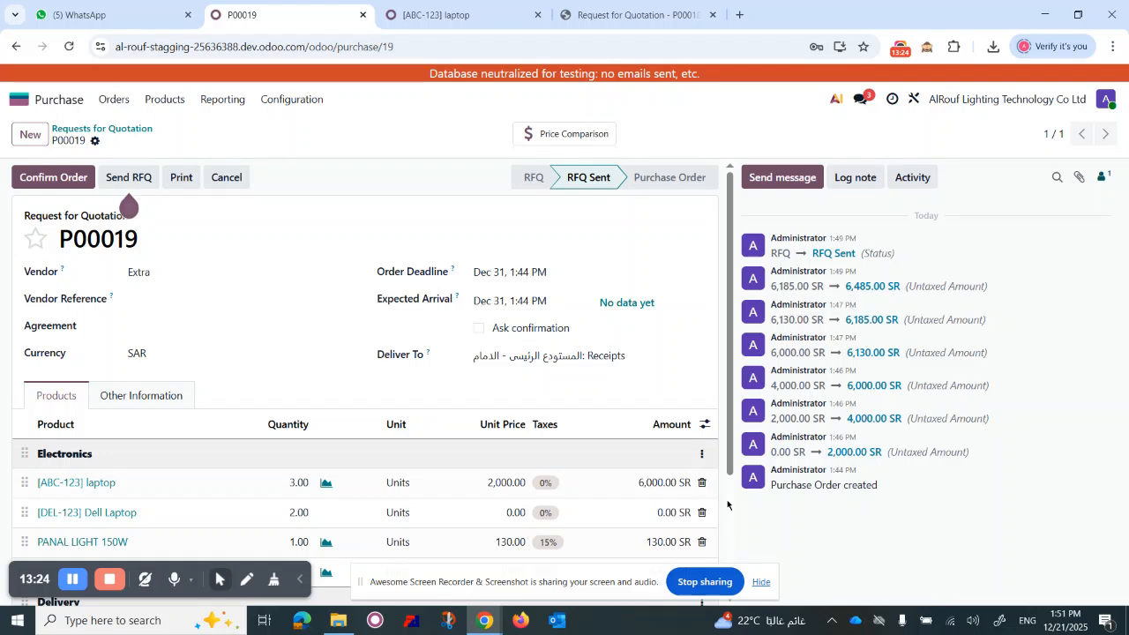
- Try adding a blank note line below the Delivery Service line and save the request
{"action": "scroll", "coordinate": [433, 488], "scroll_direction": "down", "scroll_amount": 2}
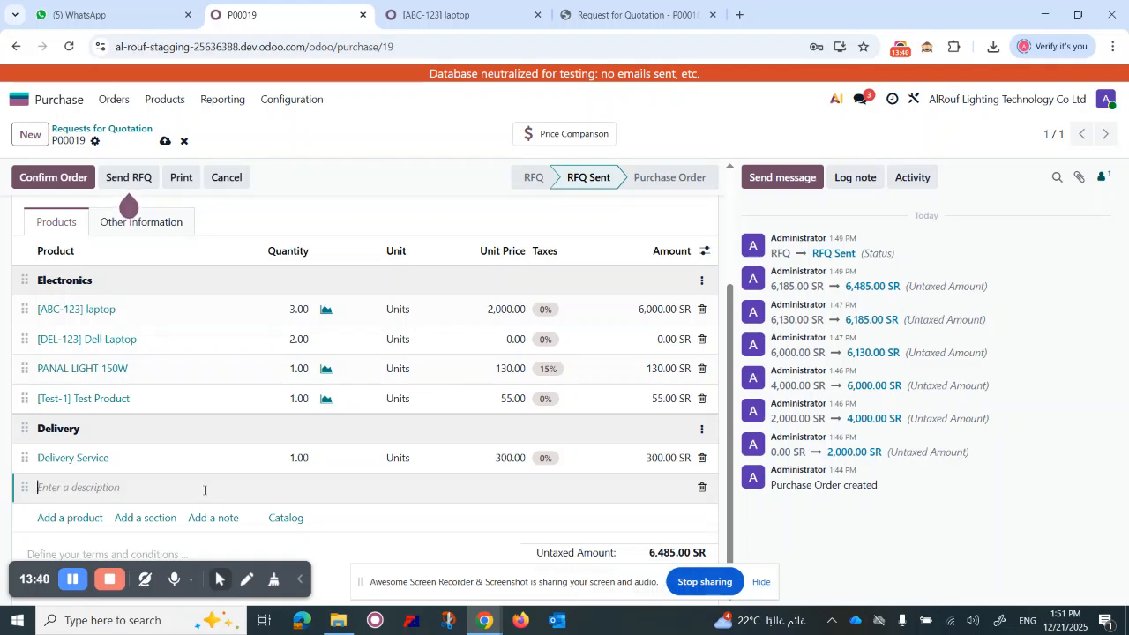
{"action": "left_click", "coordinate": [164, 142]}
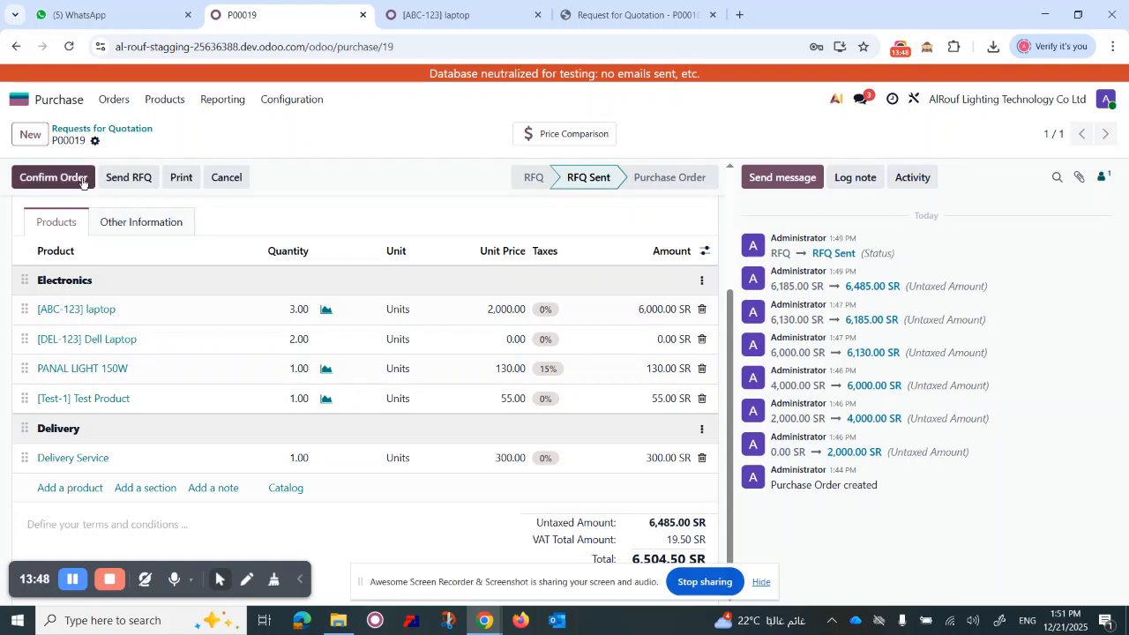
- View the list of purchase orders
{"action": "left_click", "coordinate": [113, 100]}
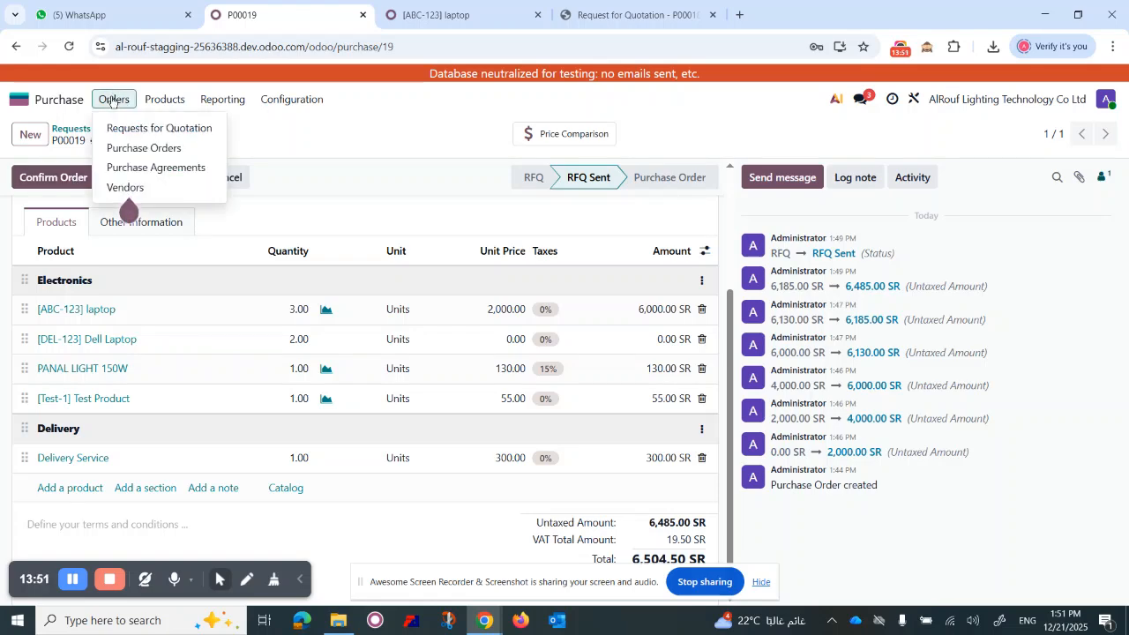
{"action": "left_click", "coordinate": [120, 148]}
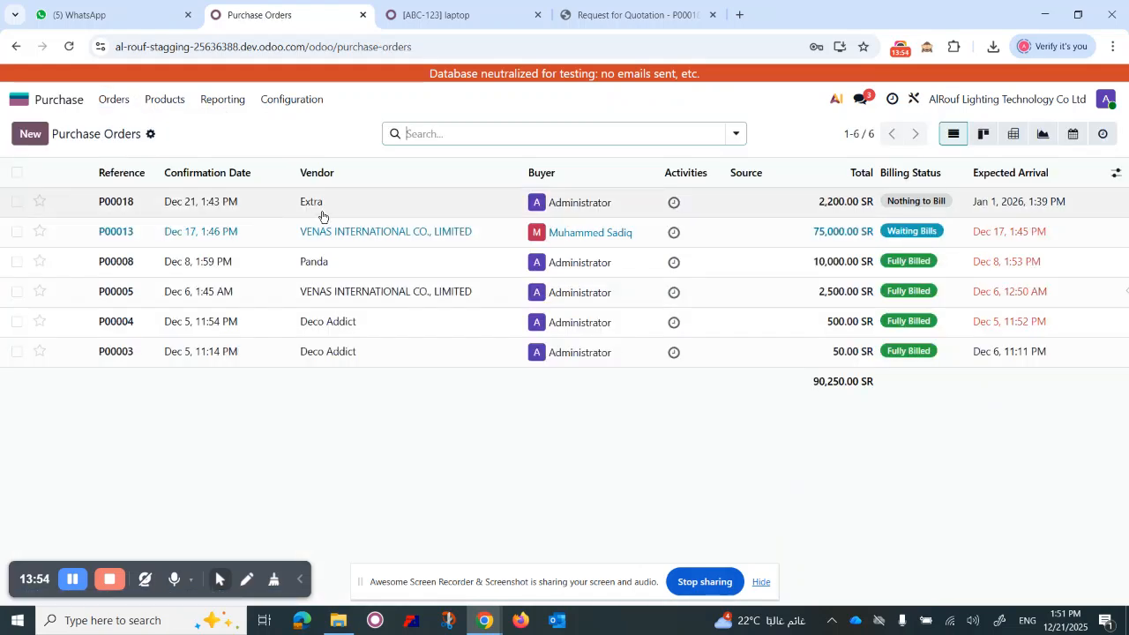
- Reopen P00019 from the requests for quotation and confirm it as a purchase order
{"action": "left_click", "coordinate": [115, 99]}
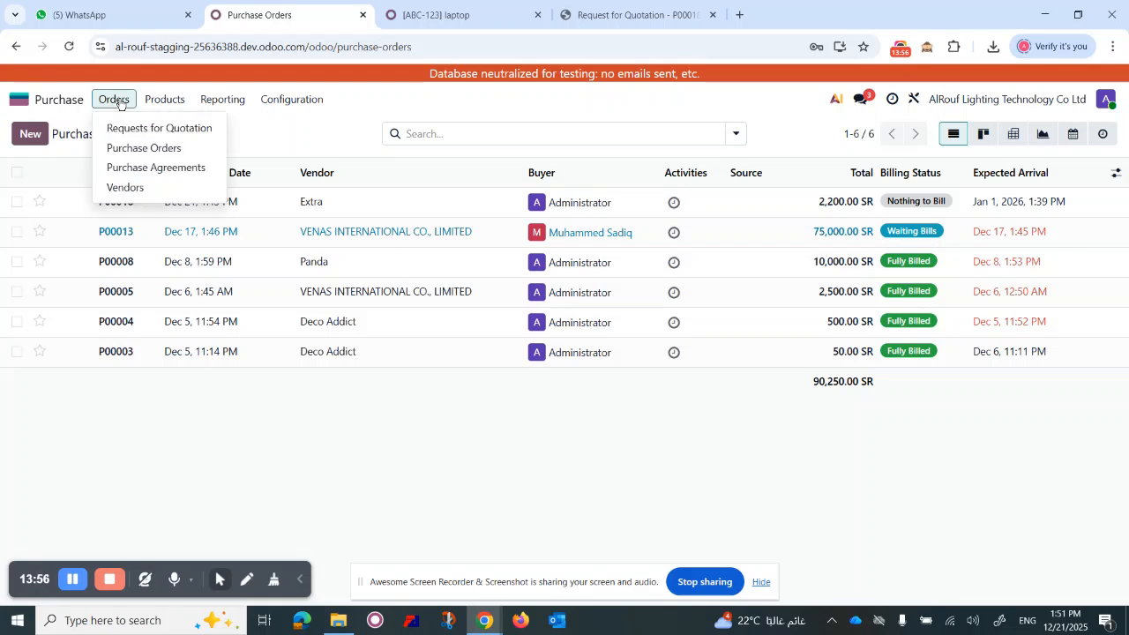
{"action": "left_click", "coordinate": [120, 129]}
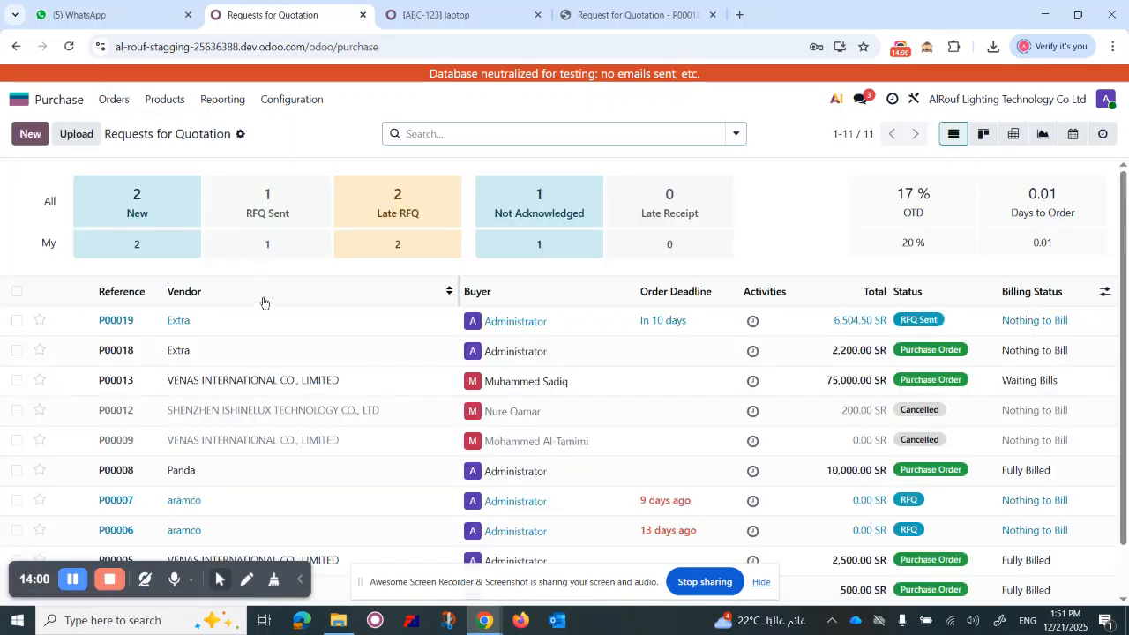
{"action": "left_click", "coordinate": [255, 322]}
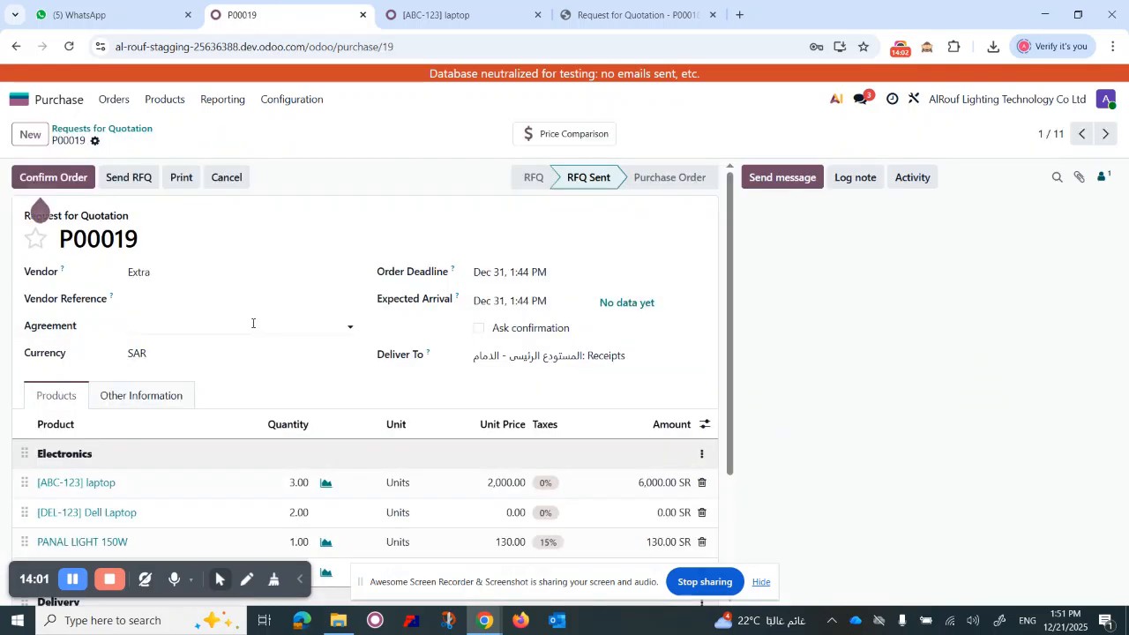
{"action": "left_click", "coordinate": [56, 183]}
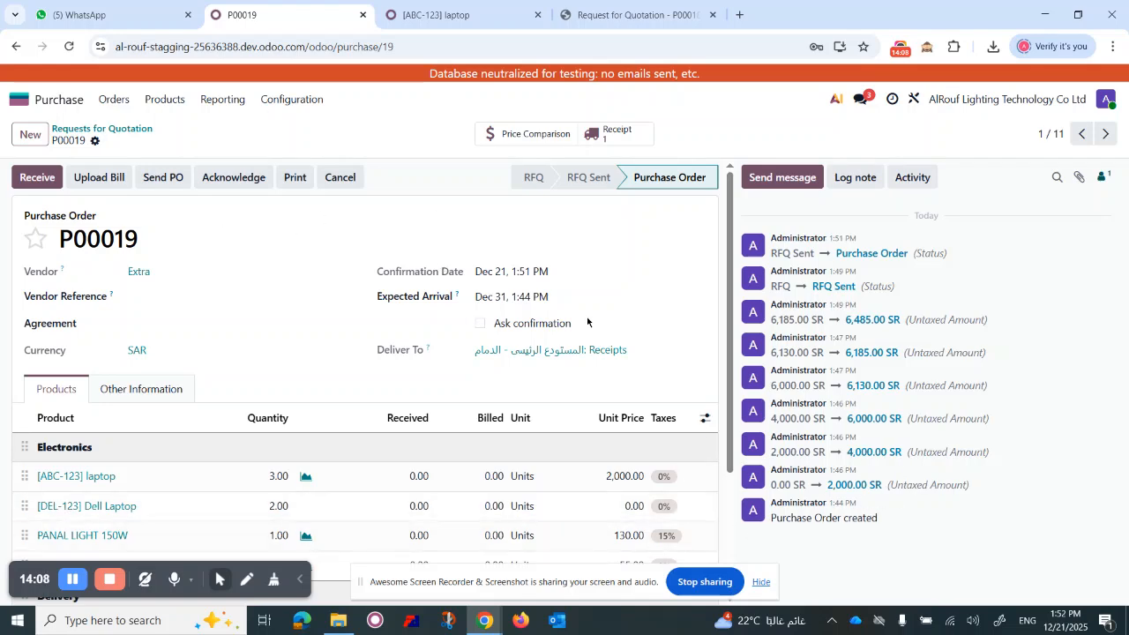
- Check the purchase orders list in the browser tab showing the laptop product, and return to the P00019 order
{"action": "left_click", "coordinate": [505, 18]}
{"action": "left_click", "coordinate": [115, 99]}
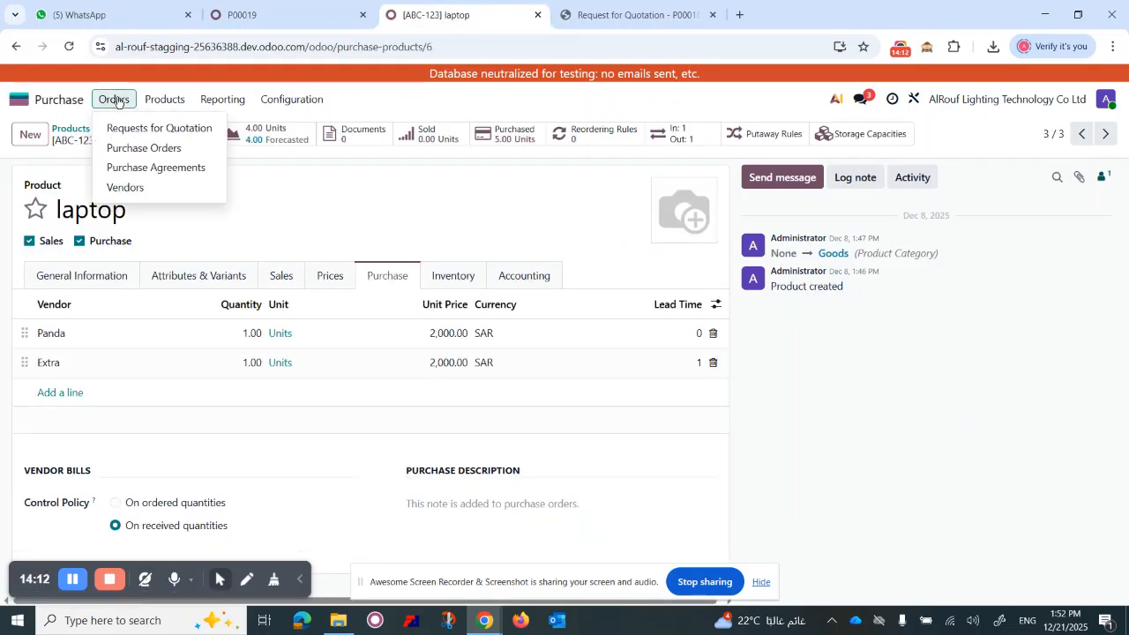
{"action": "left_click", "coordinate": [148, 150]}
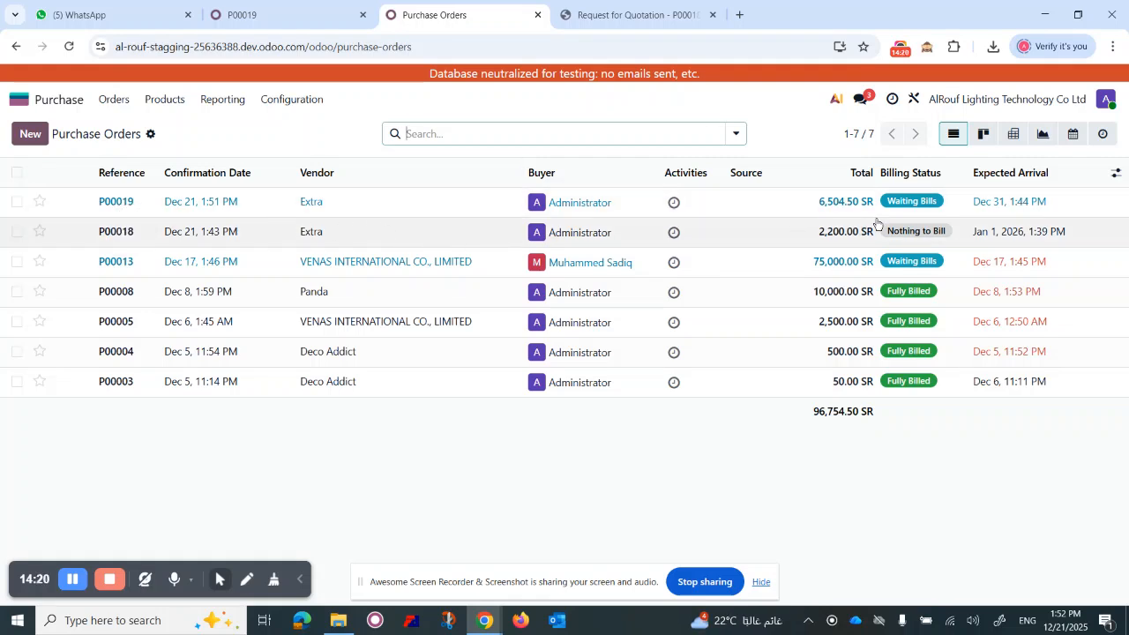
{"action": "left_click", "coordinate": [290, 17]}
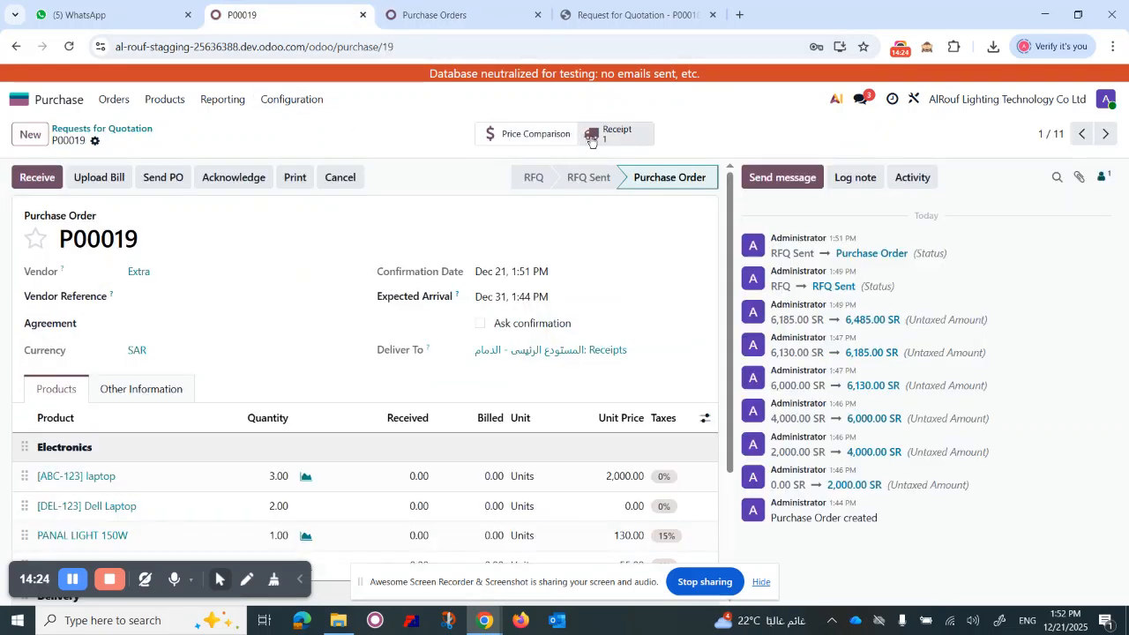